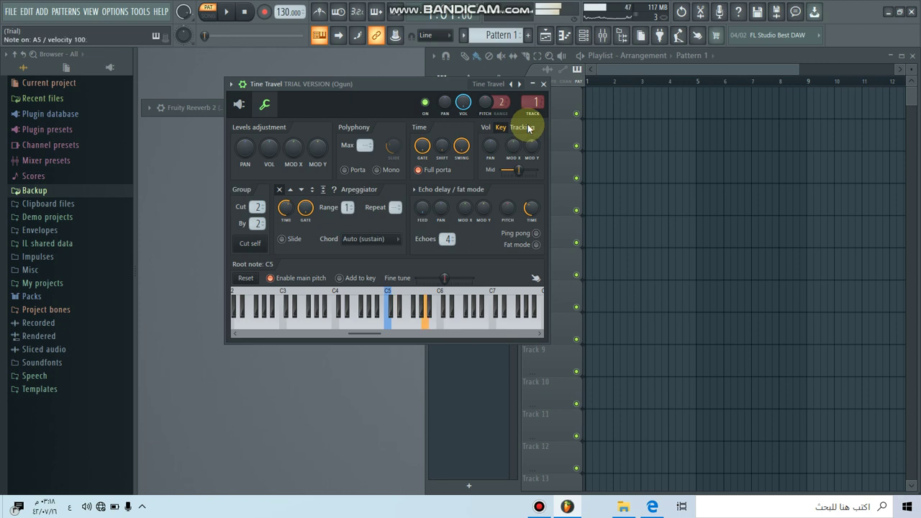
Step: Play test notes with the Tine Travel preset to hear its sound
key(v)
key(q)
key(m)
key(n)
key(b)
key(v)
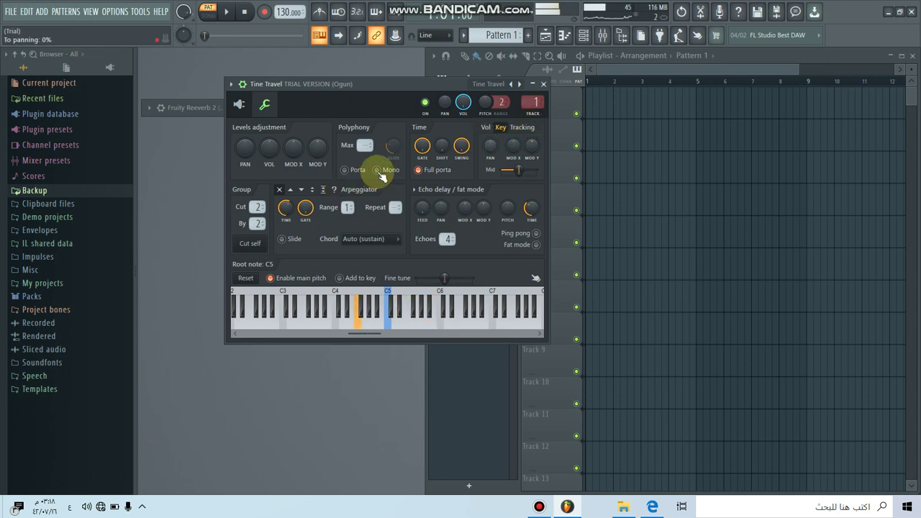
key(b)
key(c)
Step: Enable Mono polyphony for the Ogun channel and play a run of test notes
click(377, 170)
key(b)
key(v)
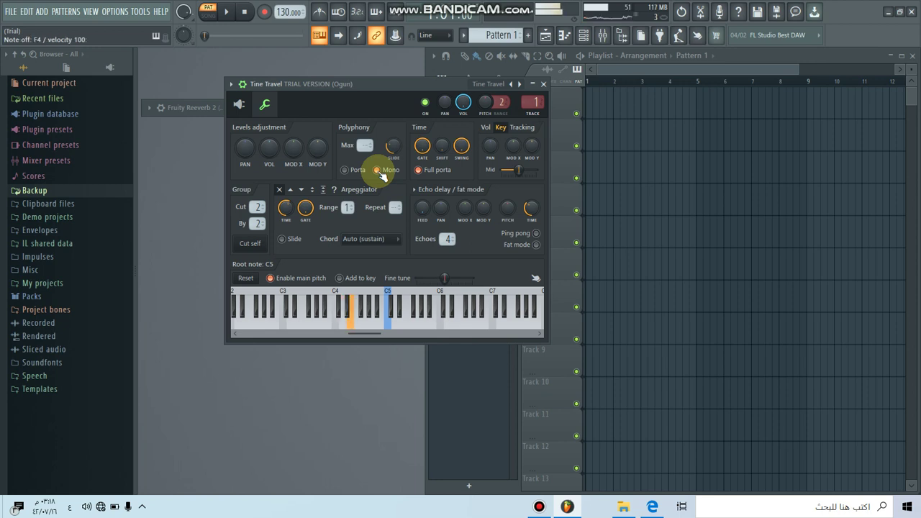
key(c)
key(n)
key(b)
key(v)
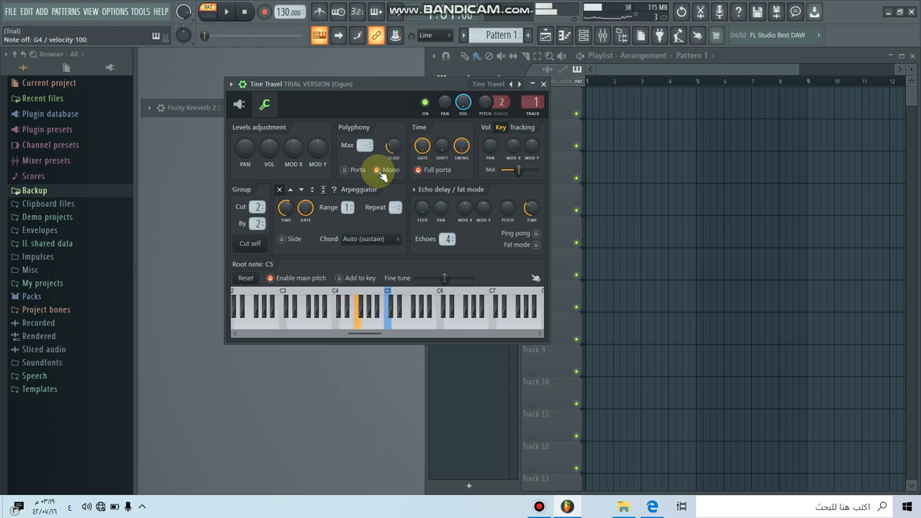
key(b)
key(v)
key(c)
key(x)
Step: Enable Porta in the polyphony settings and play test notes in low and high octaves
click(357, 171)
key(z)
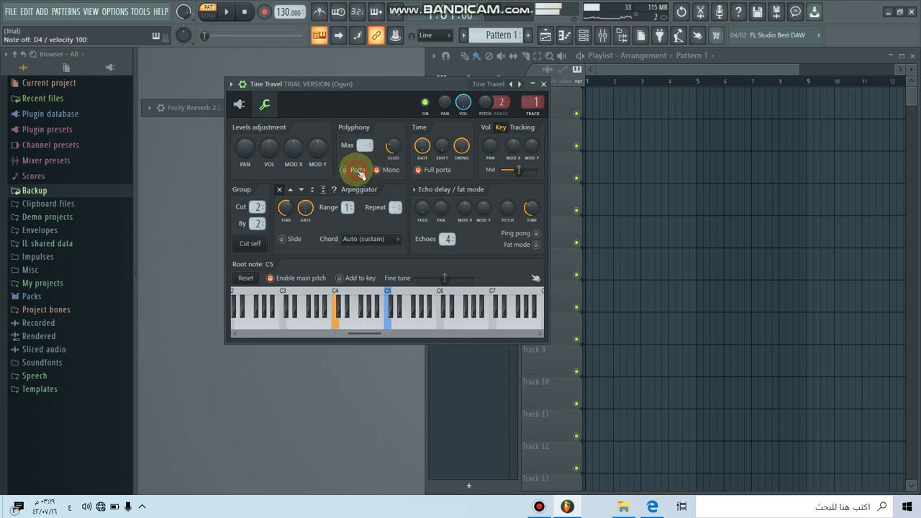
click(362, 175)
key(c)
key(x)
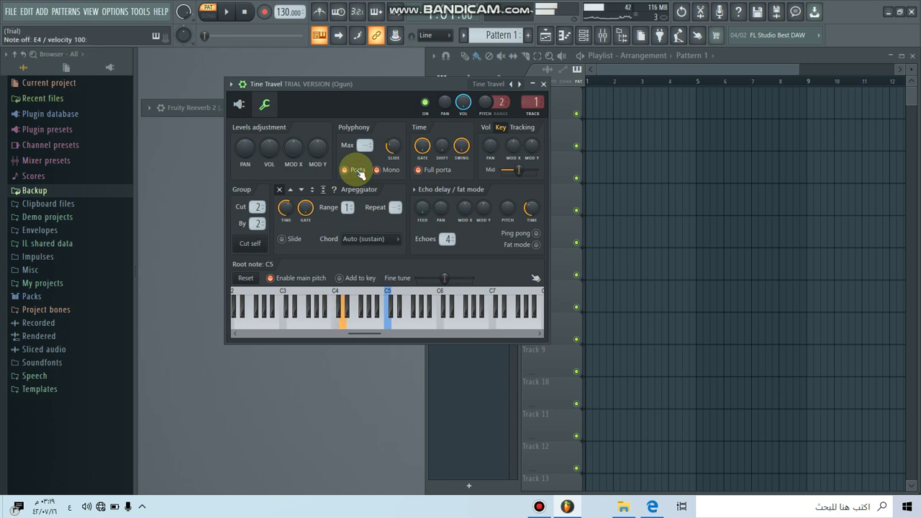
key(t)
key(r)
key(e)
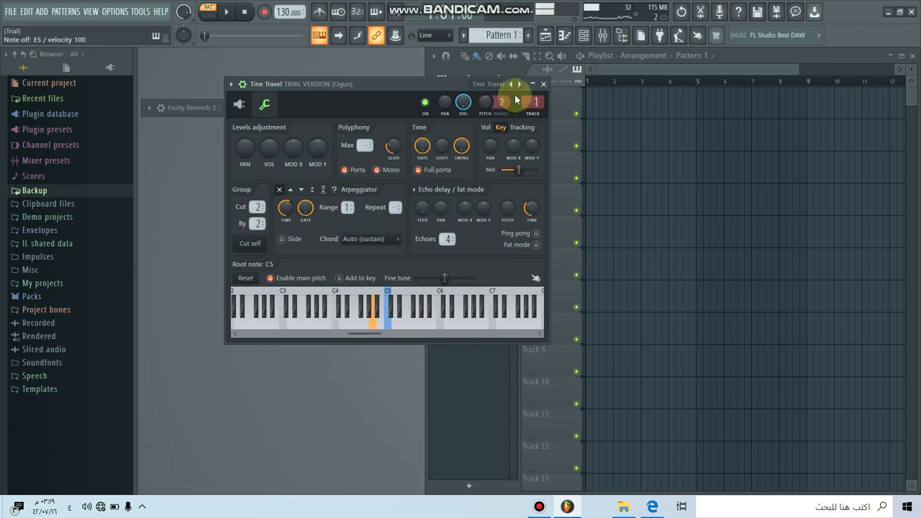
key(b)
key(v)
key(b)
Step: Load the Reversed Cymbal 4 preset in Ogun and audition it with a few notes
click(496, 85)
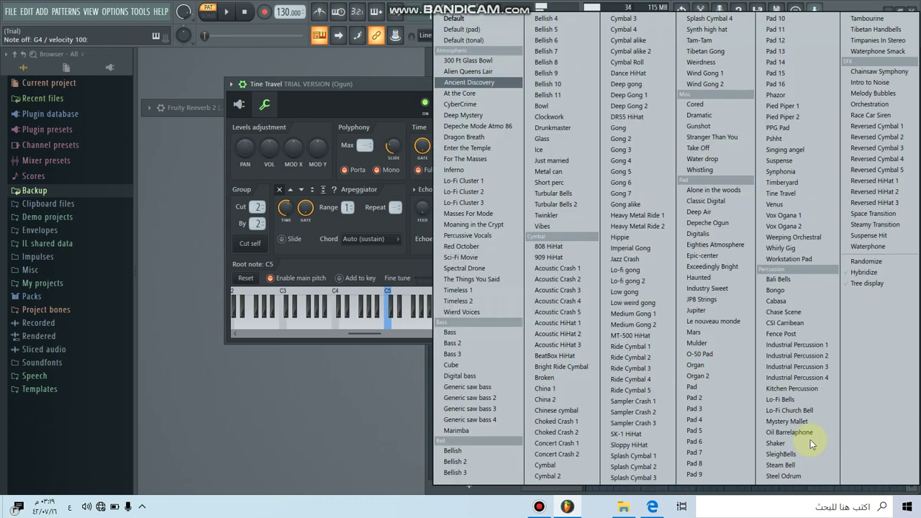
click(882, 159)
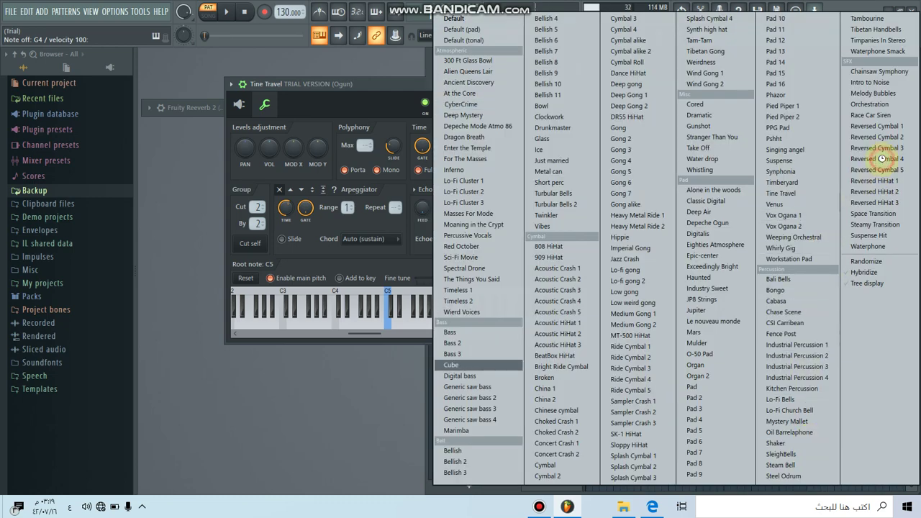
key(b)
key(v)
key(c)
key(v)
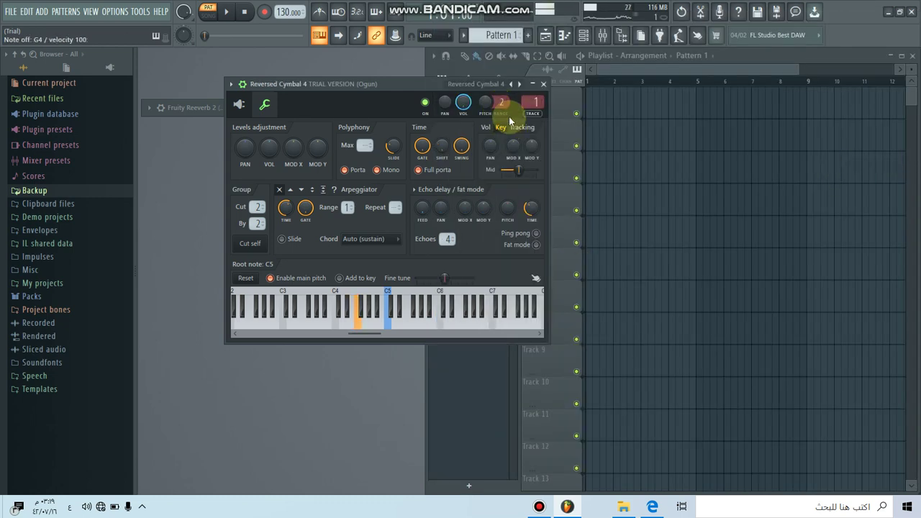
key(v)
Step: Load the Singing angel preset in Ogun and audition it with a few notes
click(479, 84)
key(c)
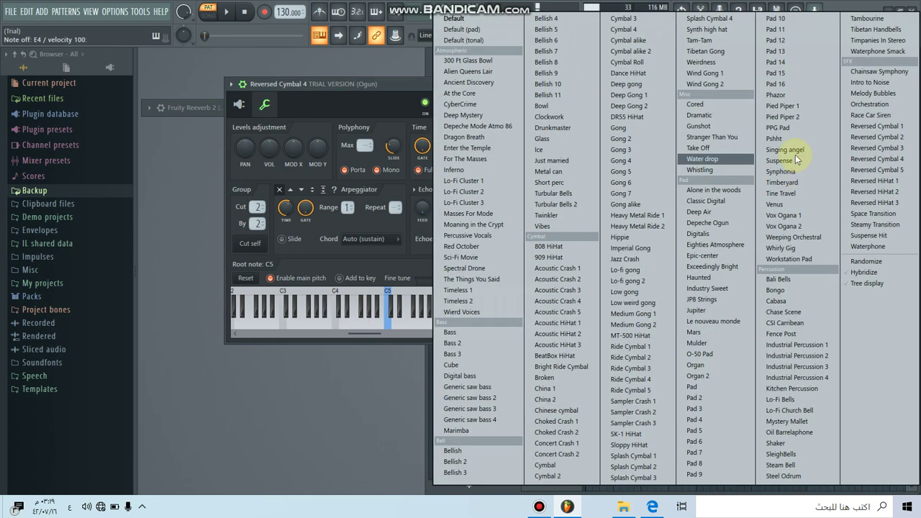
click(787, 150)
key(v)
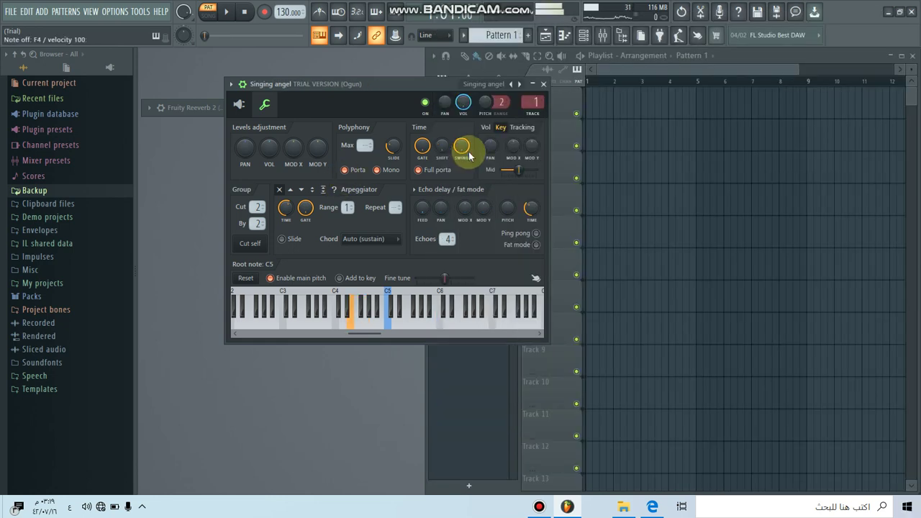
key(v)
key(x)
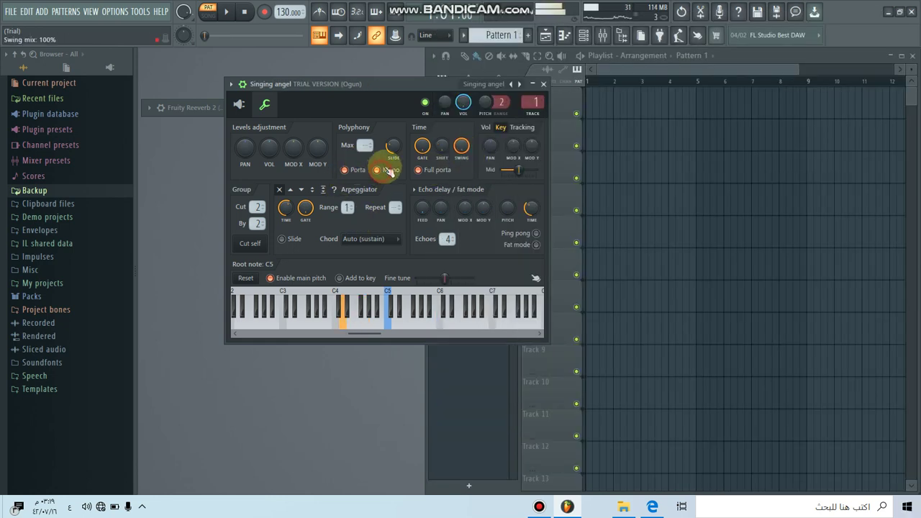
Step: Turn off Mono and Porta in the channel's polyphony settings, playing a note after each change
click(389, 172)
key(e)
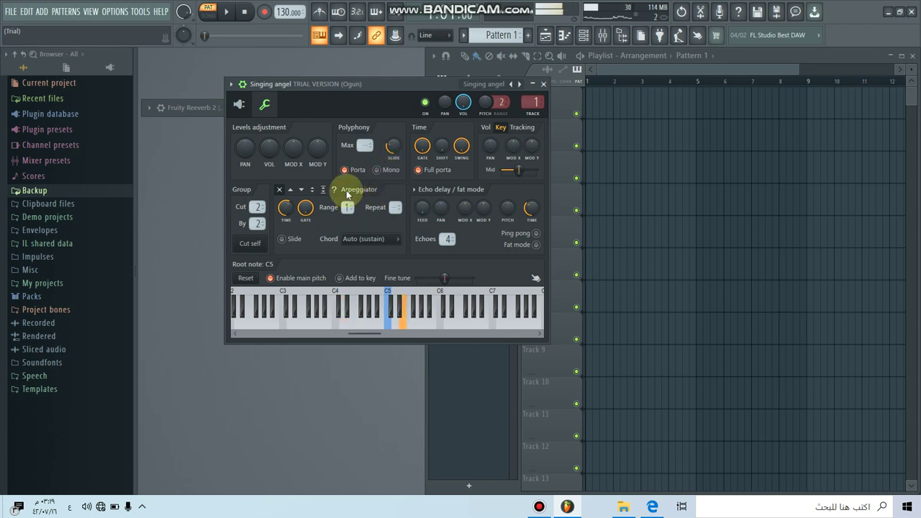
click(360, 171)
key(t)
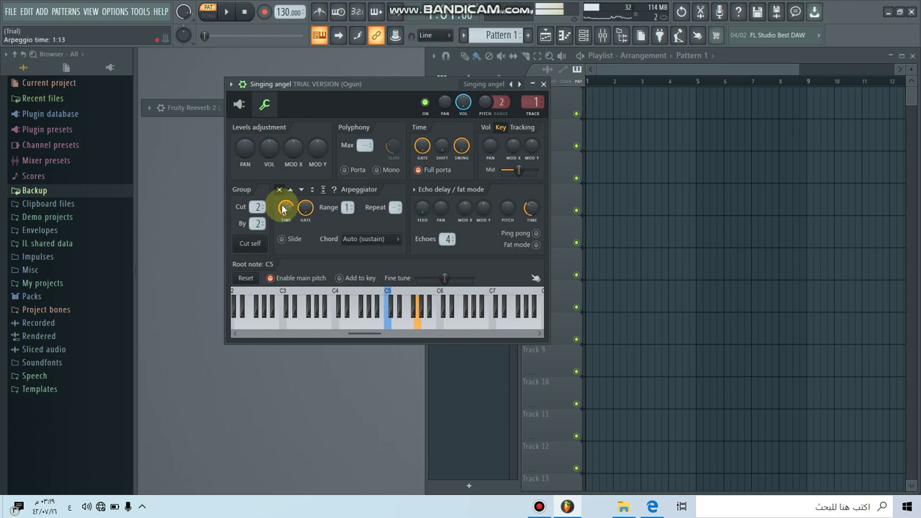
Step: Play test notes across both octaves with the Singing angel preset
key(e)
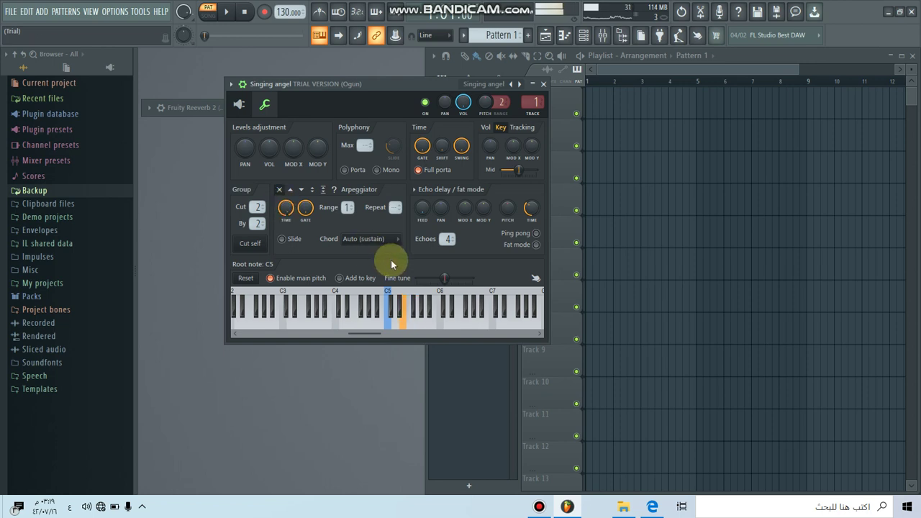
key(m)
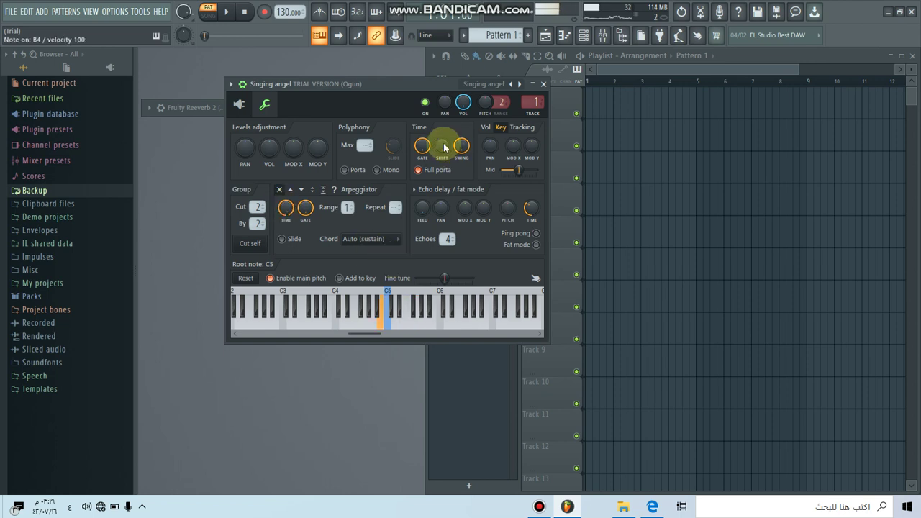
key(n)
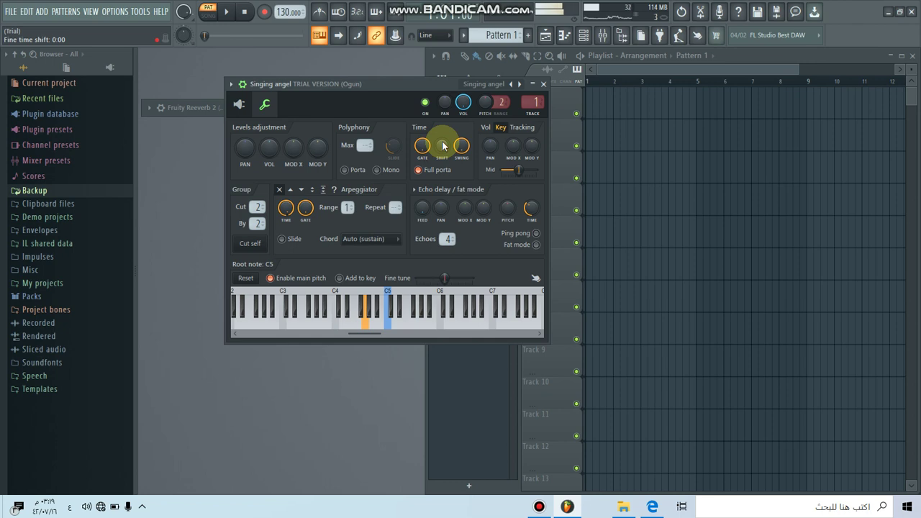
key(v)
key(c)
key(b)
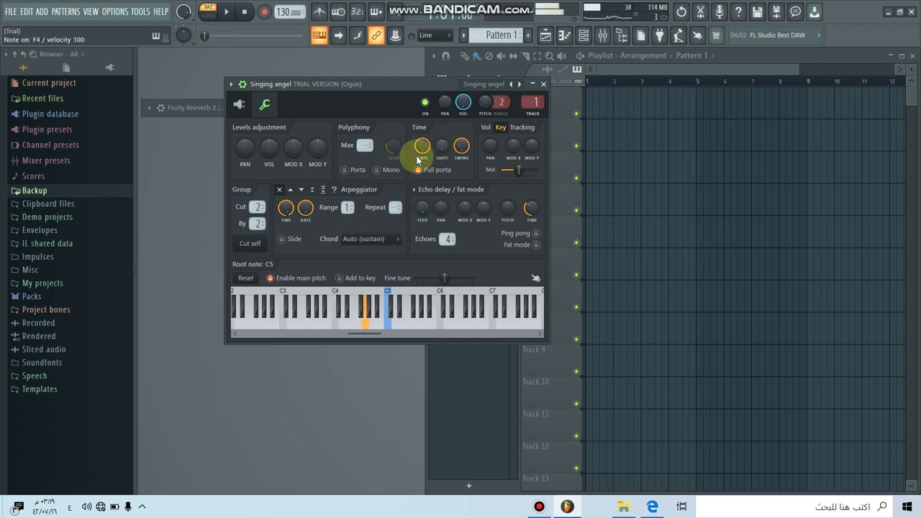
key(c)
key(x)
key(z)
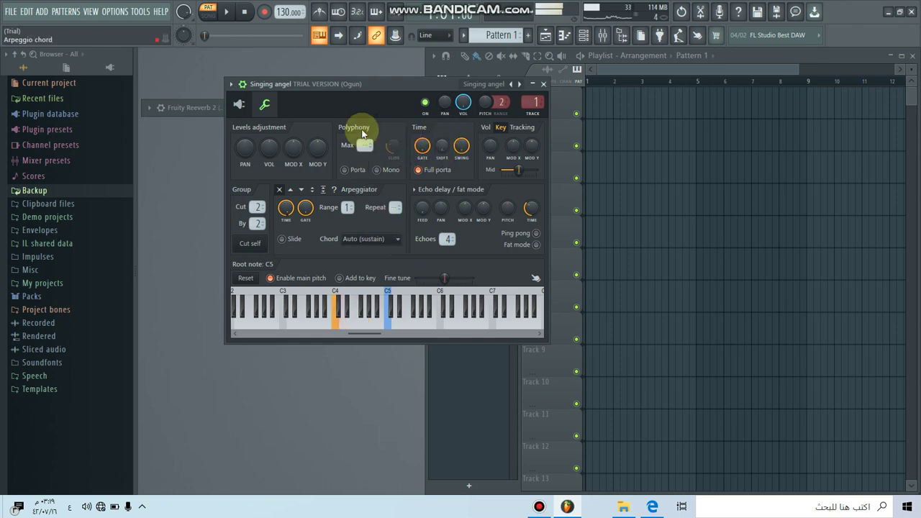
key(v)
key(r)
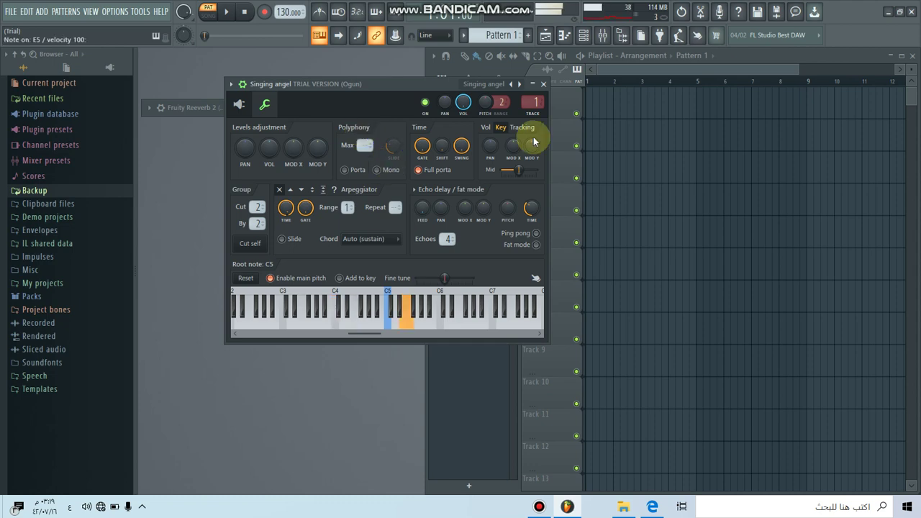
Step: Load the Mars preset in Ogun and play a descending run of high notes
click(477, 88)
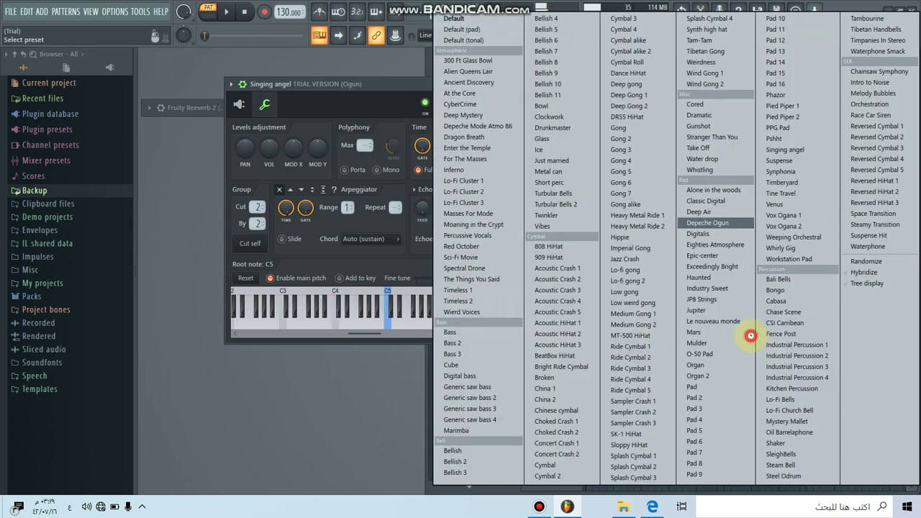
click(750, 334)
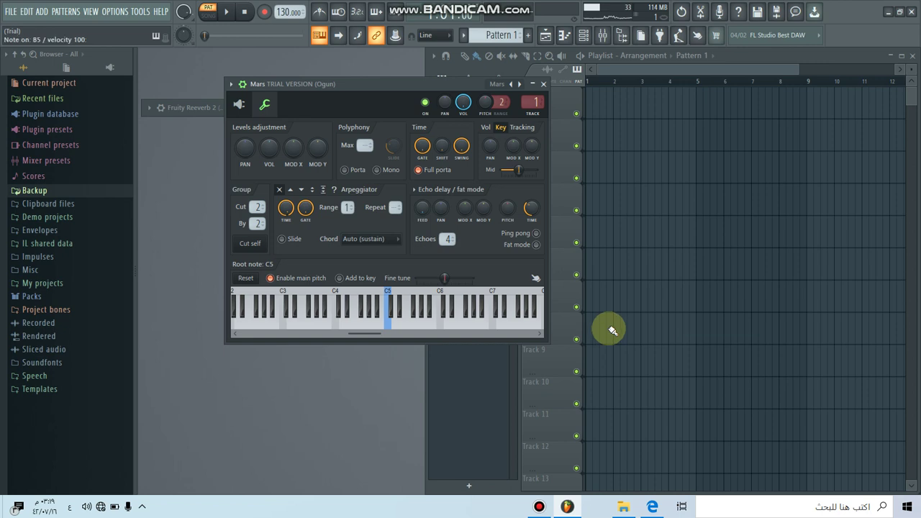
key(u)
key(y)
key(t)
key(r)
key(e)
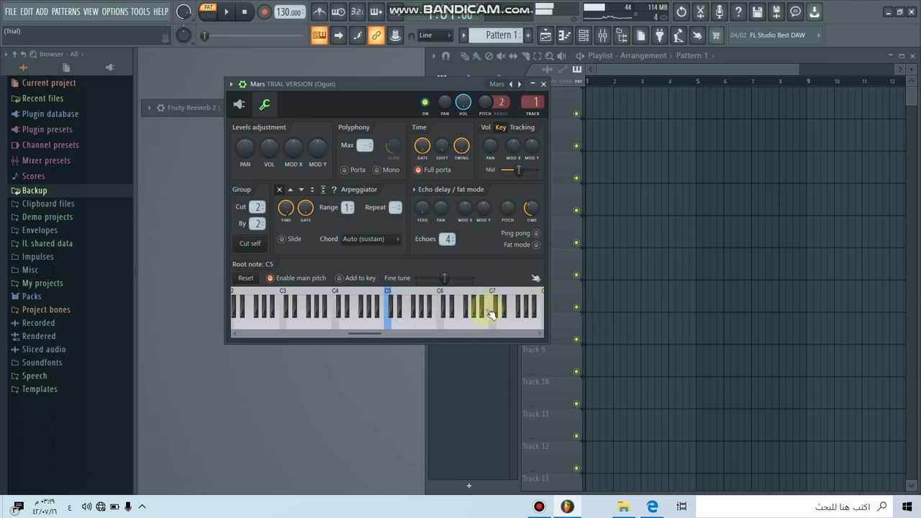
Step: Play more low and high test notes with the Mars preset
key(v)
key(c)
key(x)
key(w)
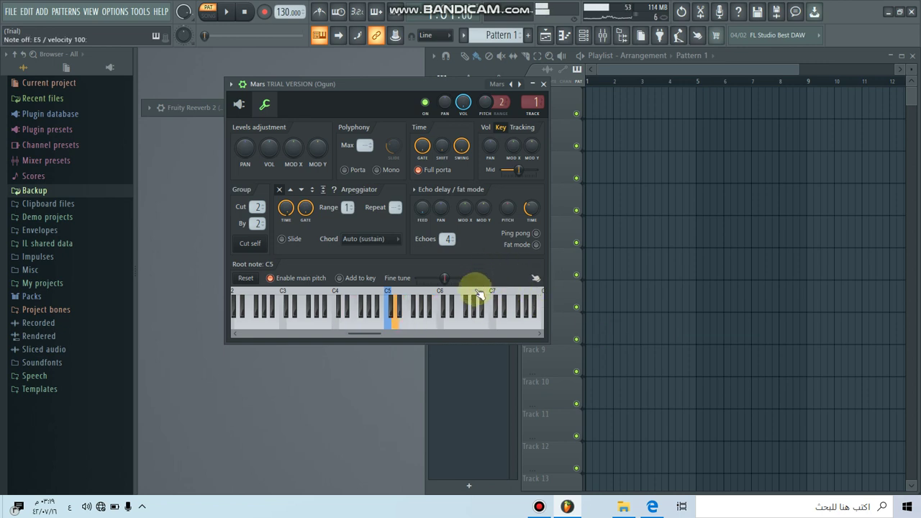
key(q)
key(c)
key(x)
key(z)
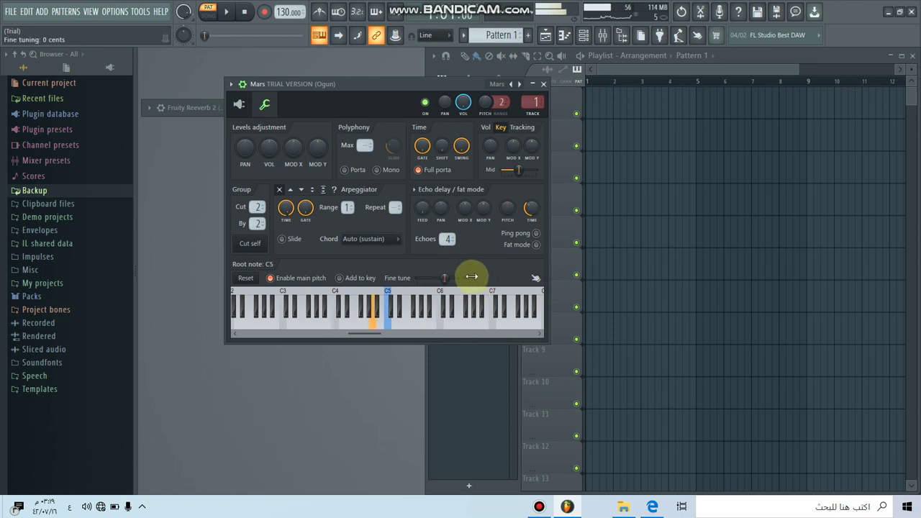
key(v)
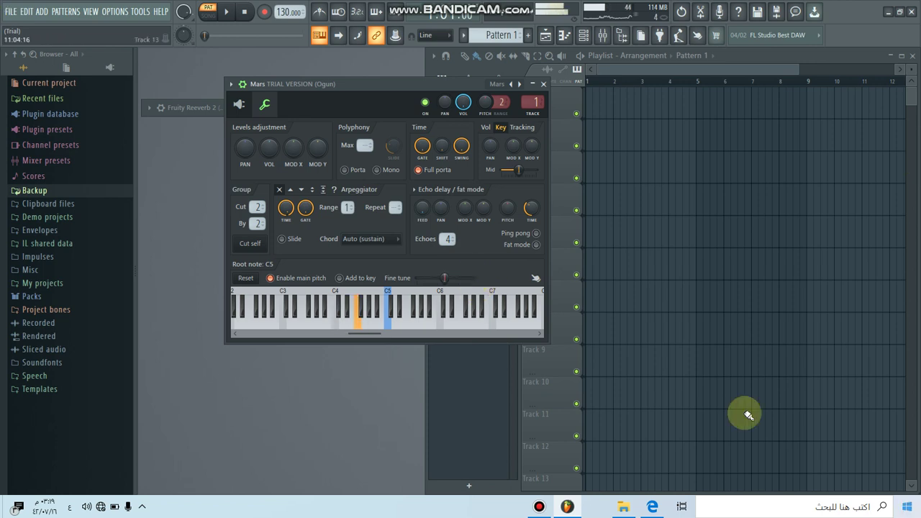
key(x)
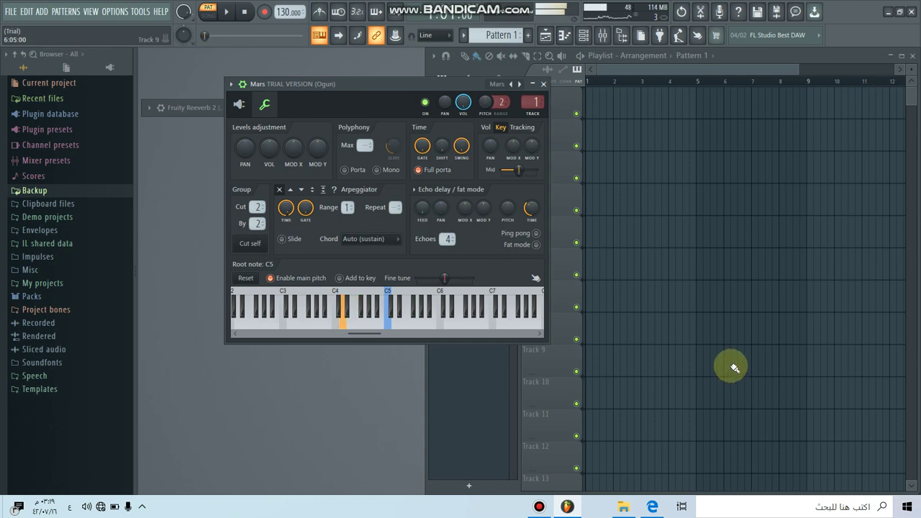
key(e)
key(r)
key(w)
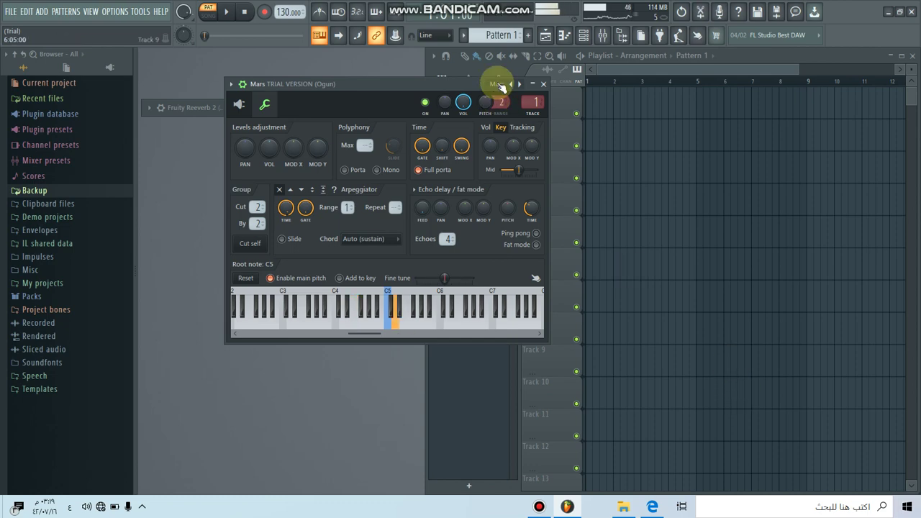
Step: Load the Take Off preset in Ogun and replace it with the Pad 15 preset
click(497, 84)
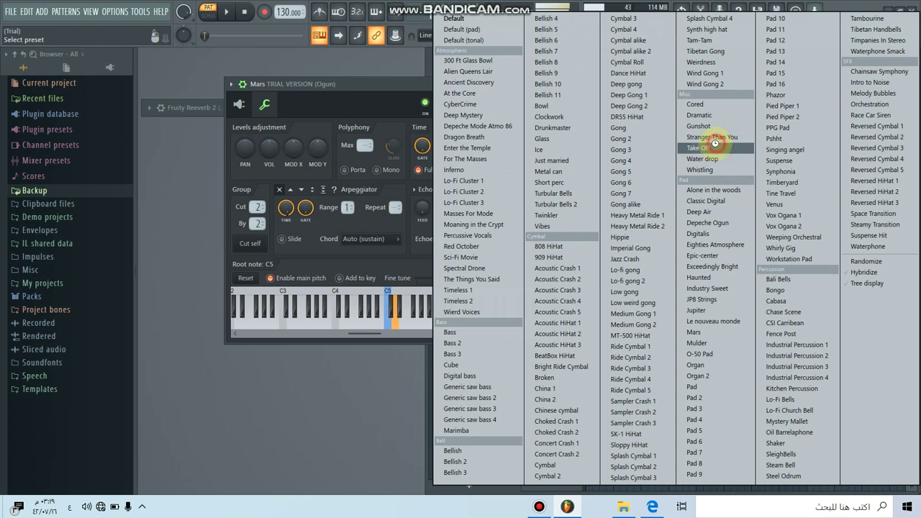
click(714, 145)
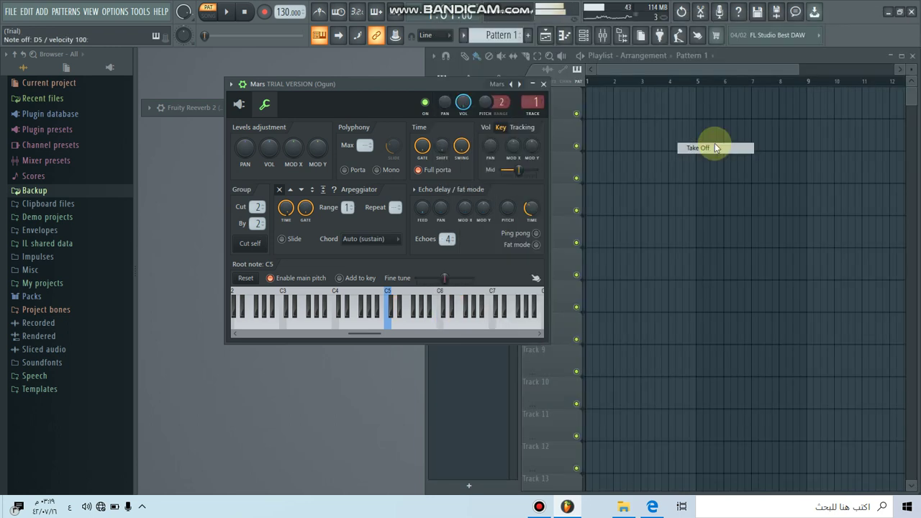
click(493, 84)
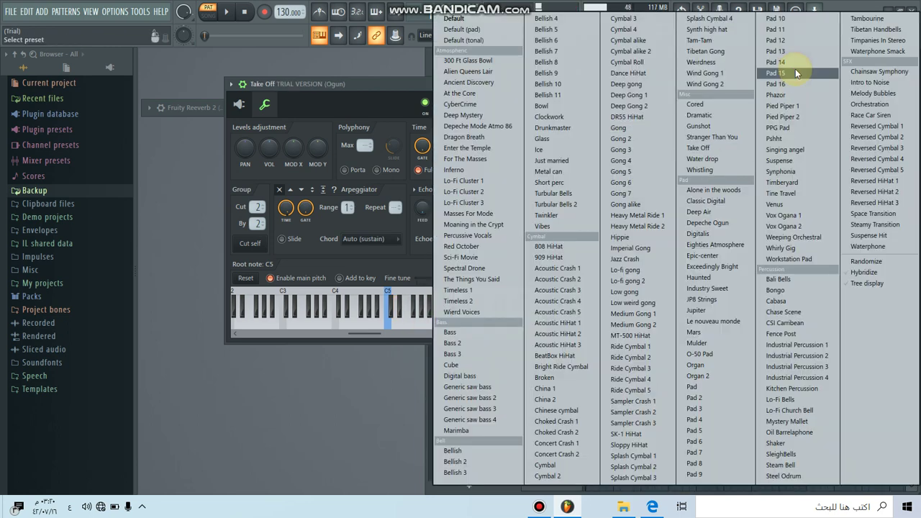
click(794, 73)
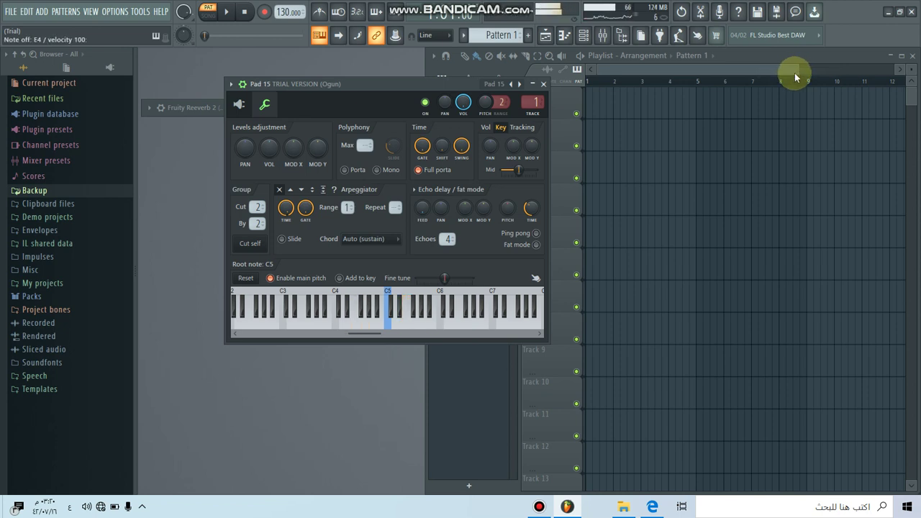
Step: Step back one preset at a time from Pad 15 to the Pad 12 preset
click(508, 84)
click(511, 85)
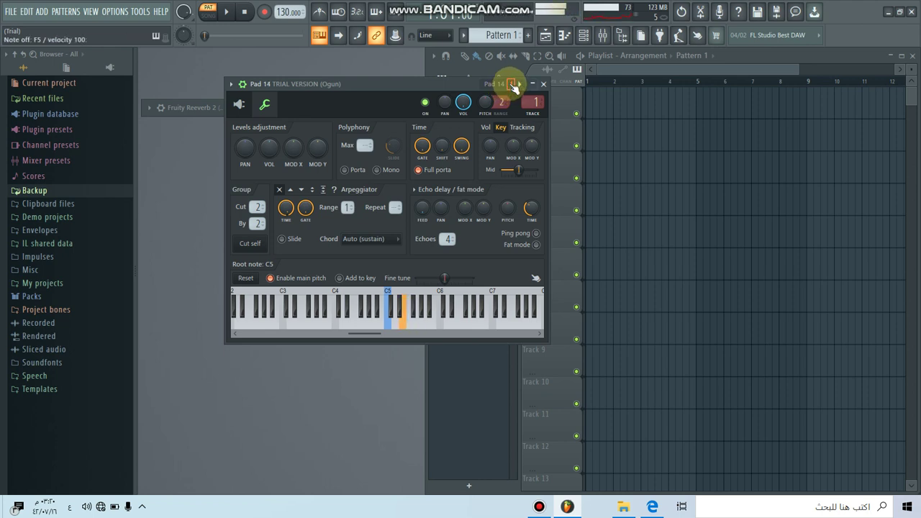
click(510, 85)
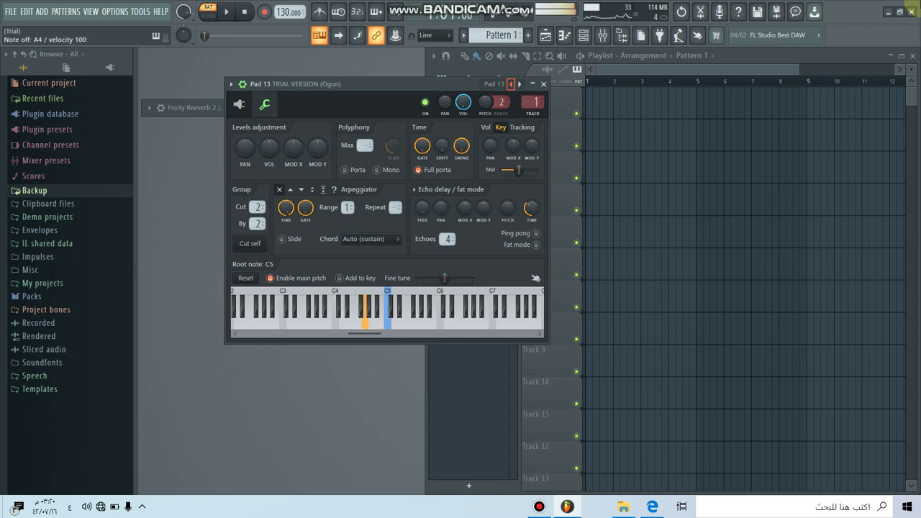
click(513, 85)
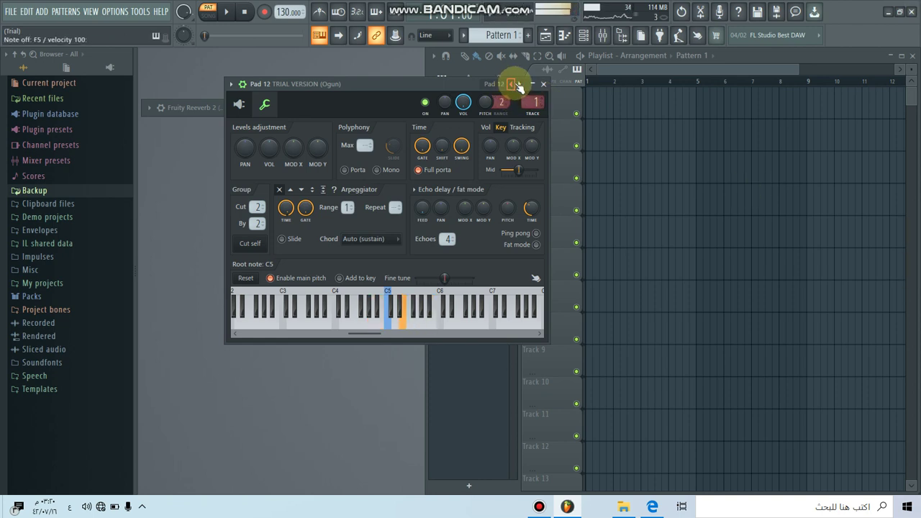
Step: Step forward one preset from Pad 12, and step back one preset at a time to Pad 7
click(519, 85)
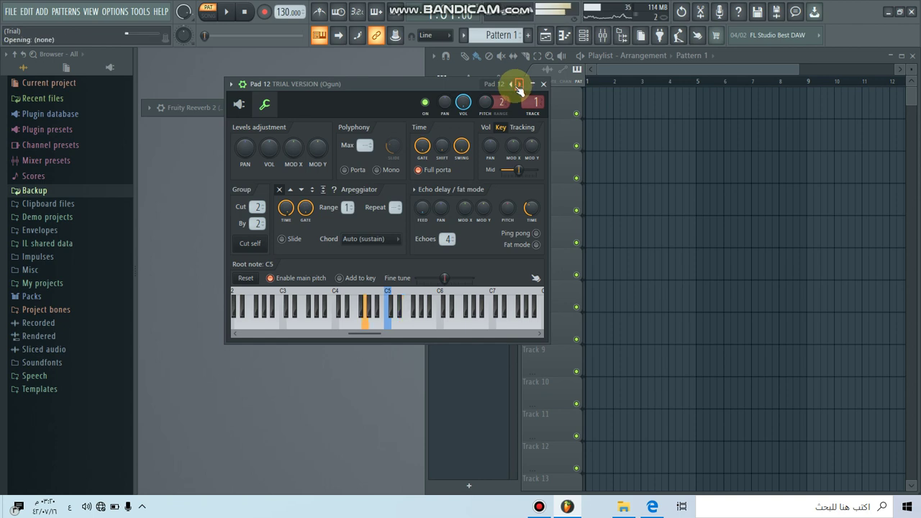
click(511, 85)
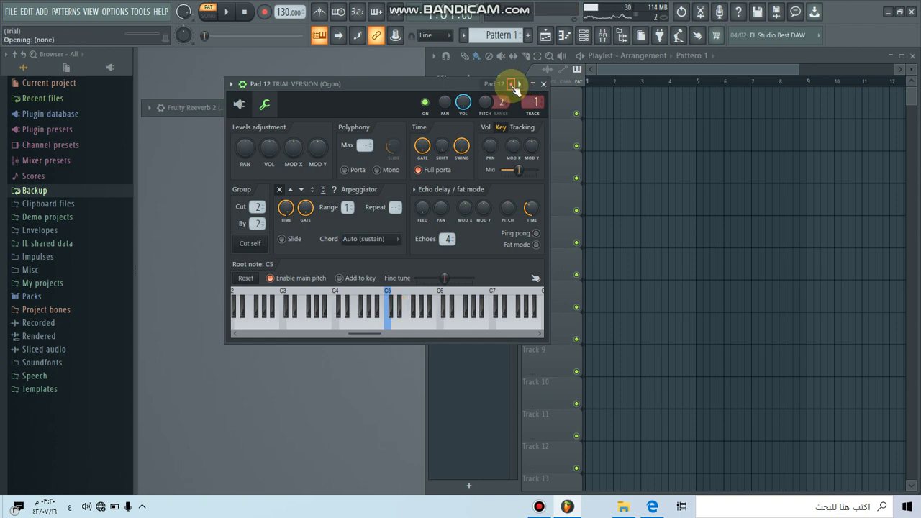
click(510, 85)
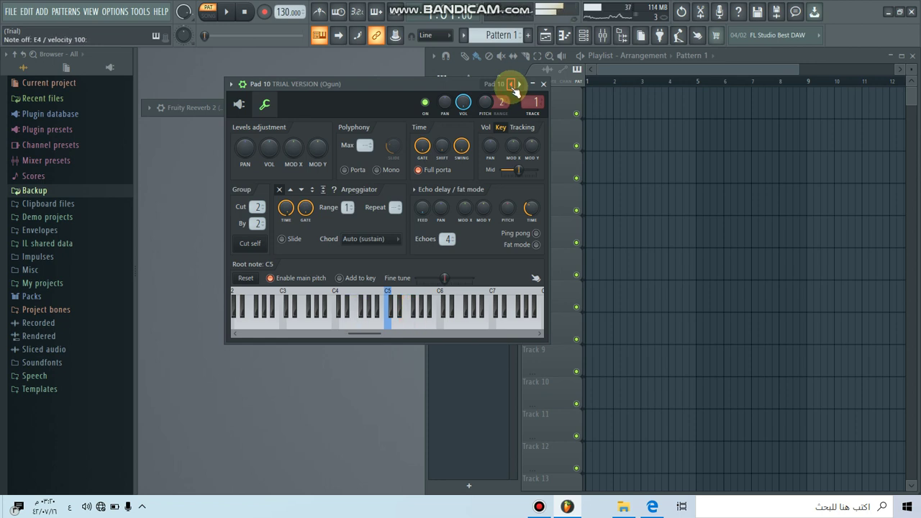
click(511, 85)
click(511, 85)
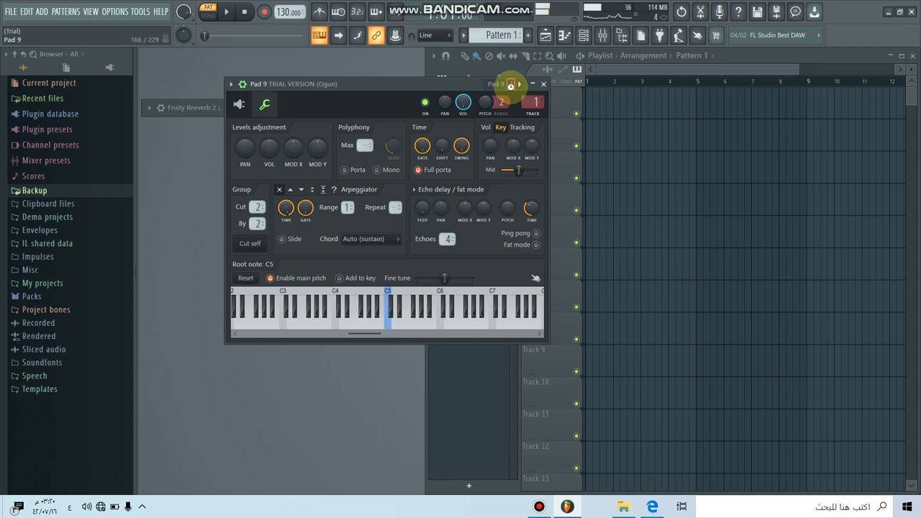
click(511, 85)
click(510, 85)
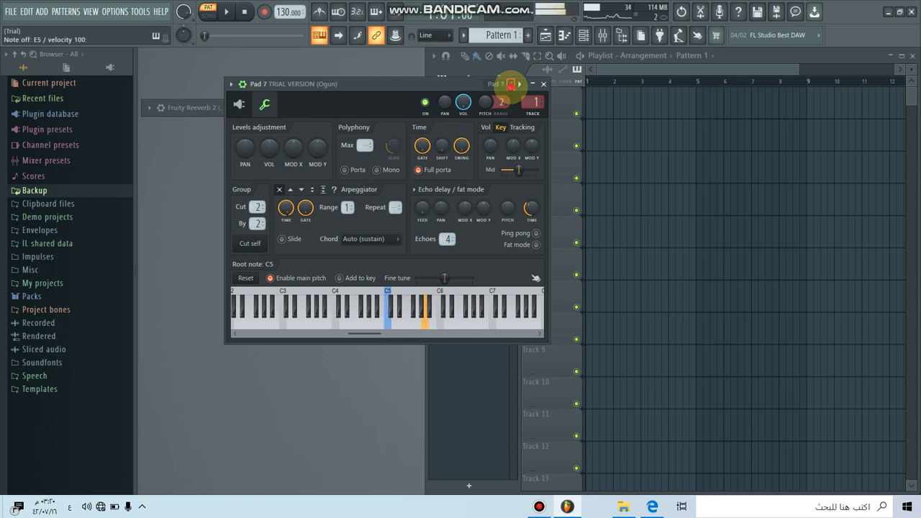
Step: Step back one preset at a time from Pad 7 to the Pad 4 preset, auditioning the sounds
click(511, 85)
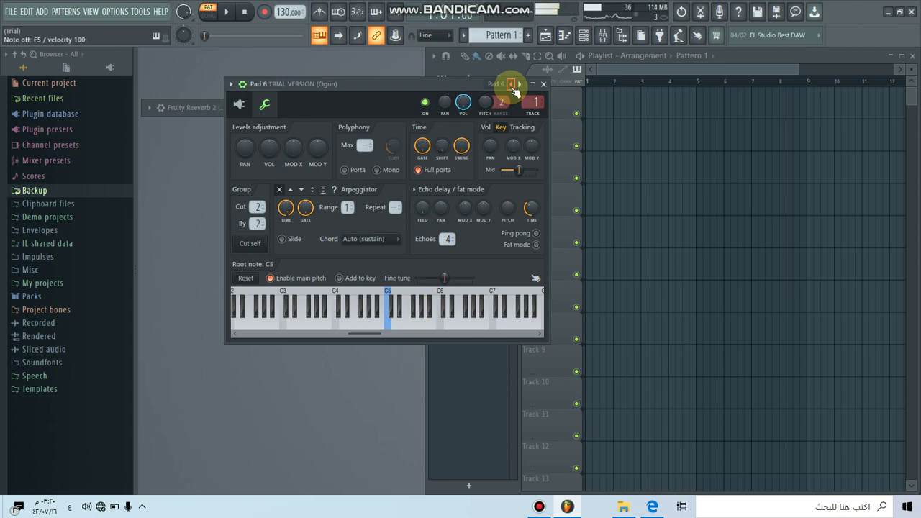
click(511, 85)
click(511, 85)
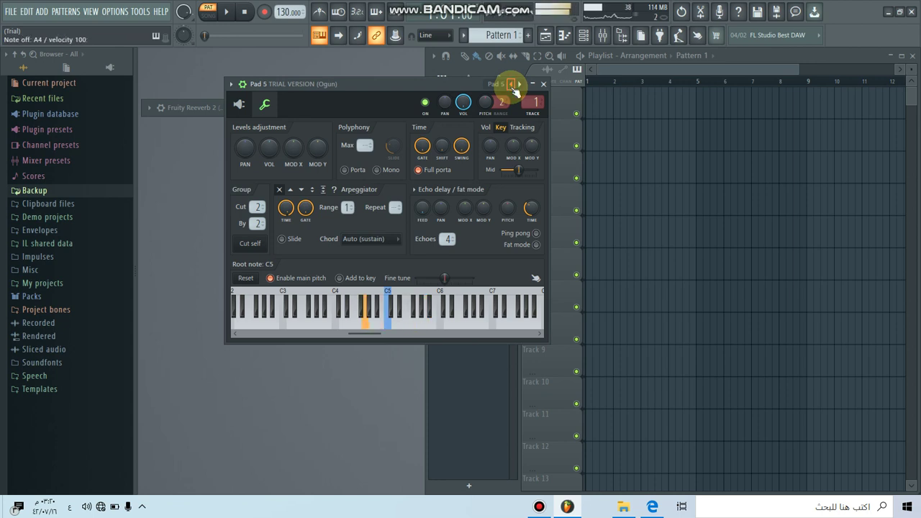
click(510, 85)
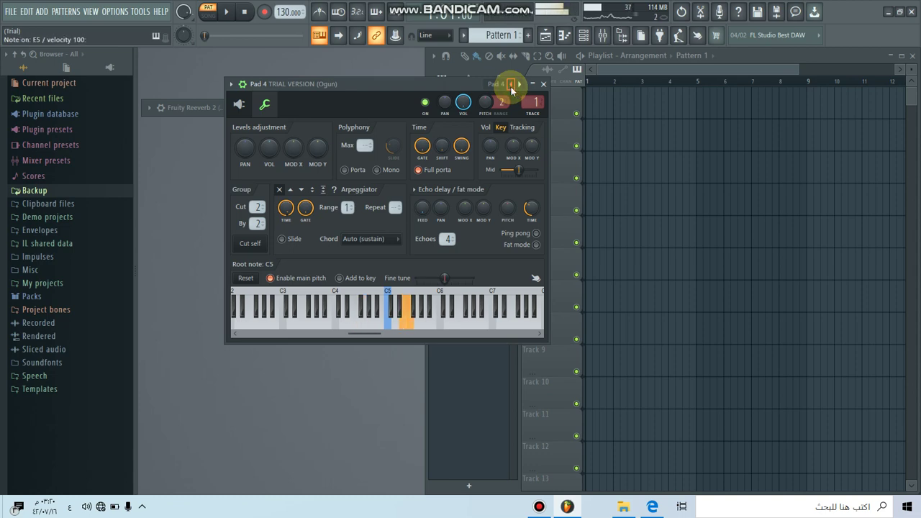
Step: Load the Bali Bells preset, step back to Workstation Pad and play a few test notes
right_click(512, 85)
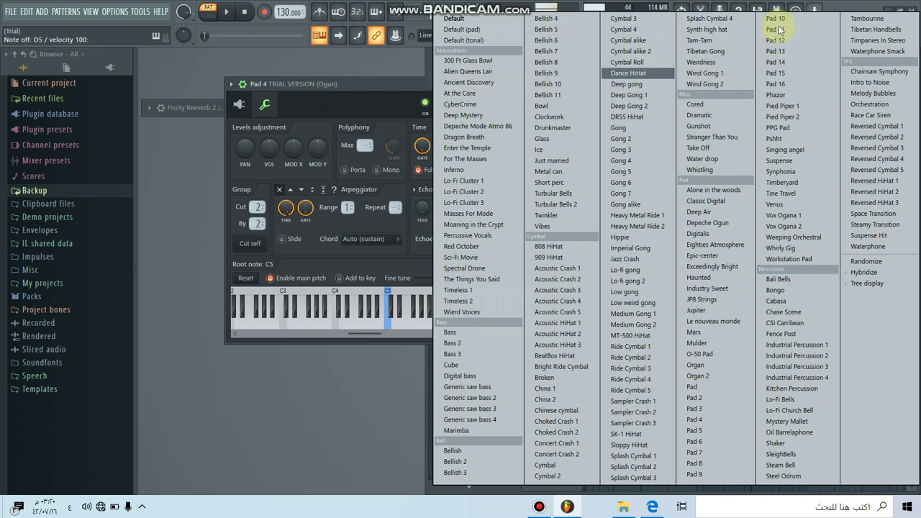
click(797, 280)
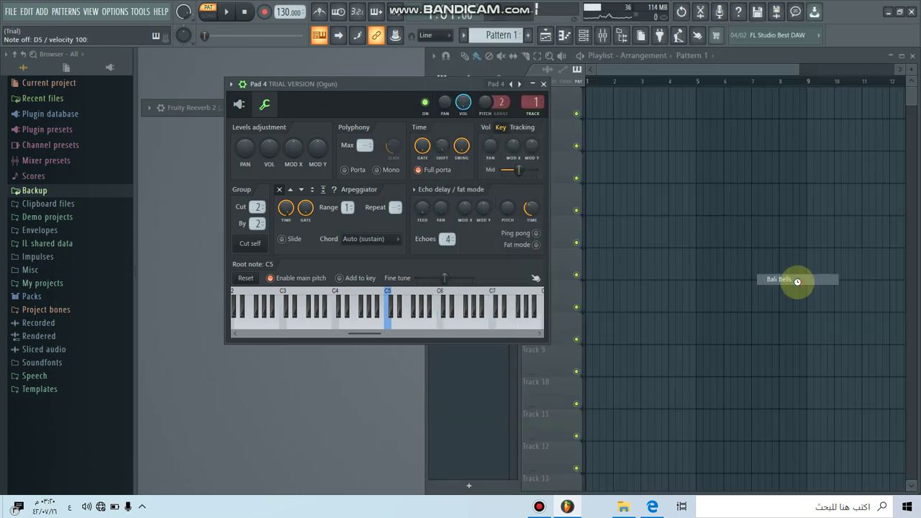
click(510, 84)
key(v)
key(c)
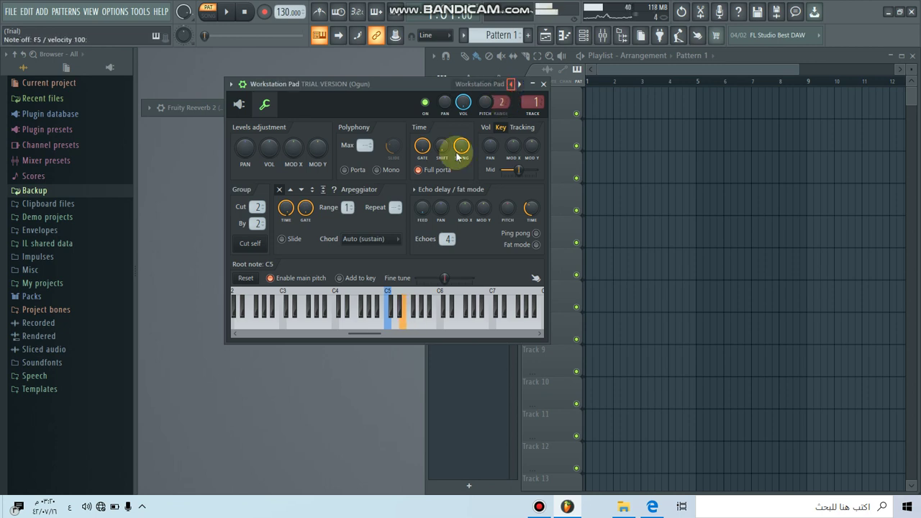
key(m)
Step: Enable Mono polyphony, set the slide's portamento time to 7:01 and play descending notes with Workstation Pad
click(377, 170)
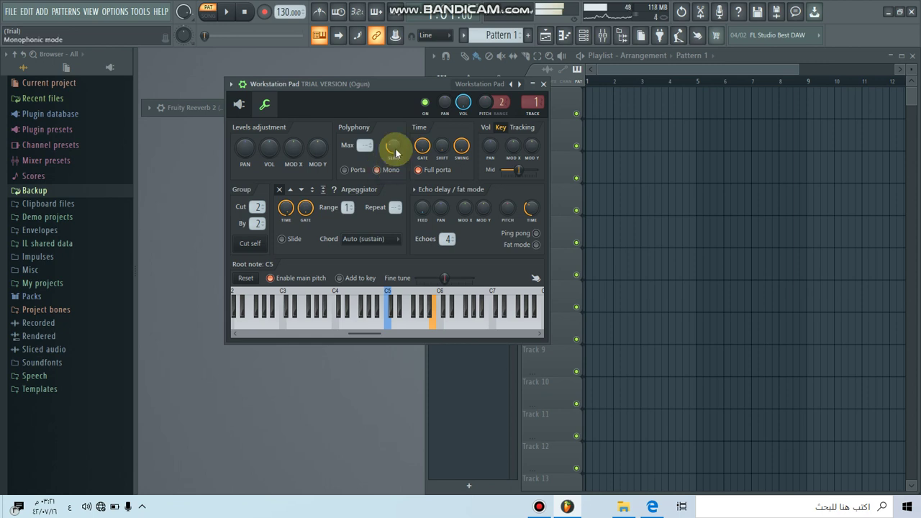
key(m)
key(n)
drag(395, 147, 410, 206)
key(b)
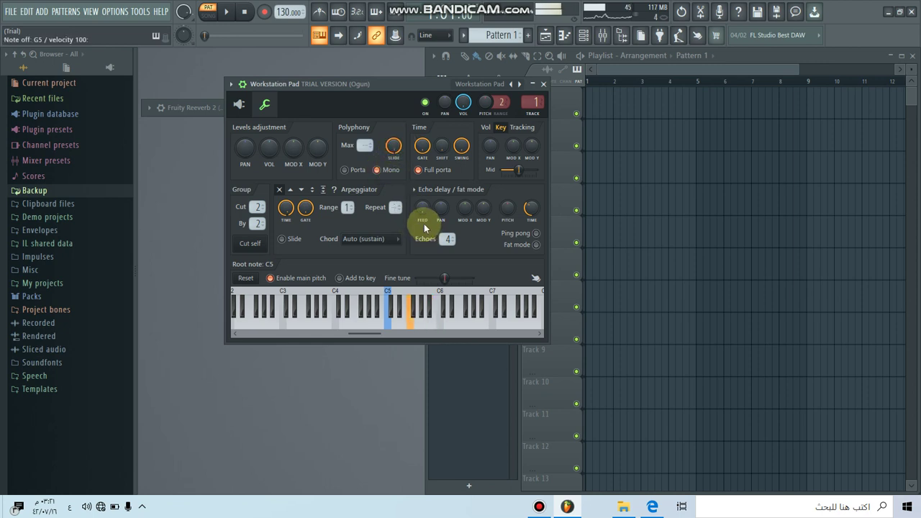
Step: Play more test notes with the mono slide and turn Mono polyphony off
key(v)
key(m)
key(n)
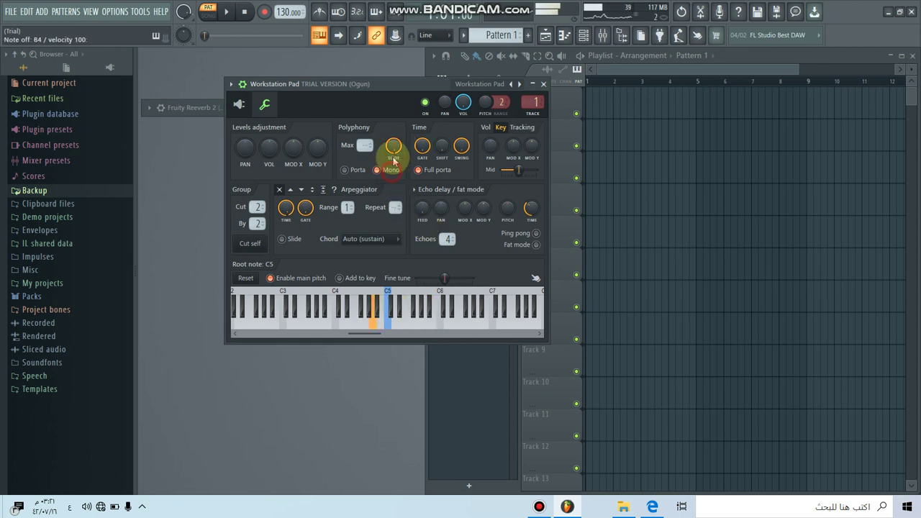
key(b)
key(v)
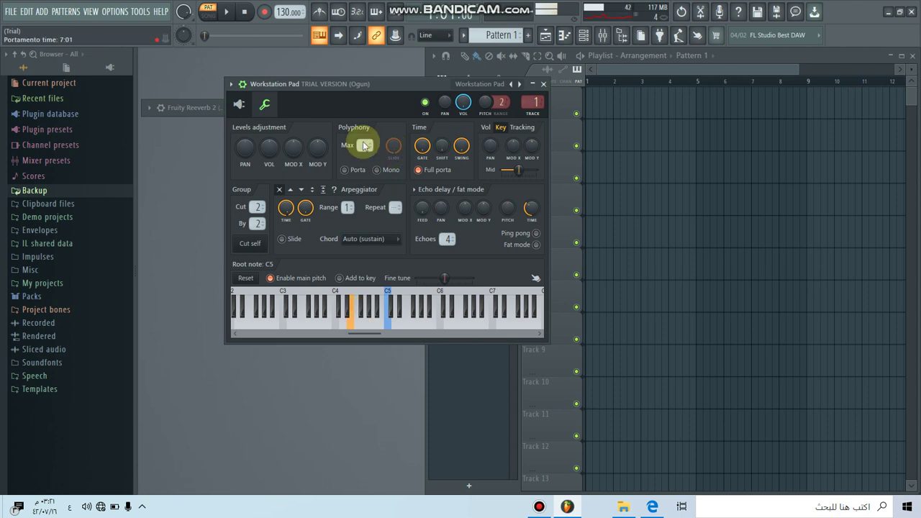
Step: Set the maximum polyphony to 24 and play high and low test notes with Workstation Pad
key(r)
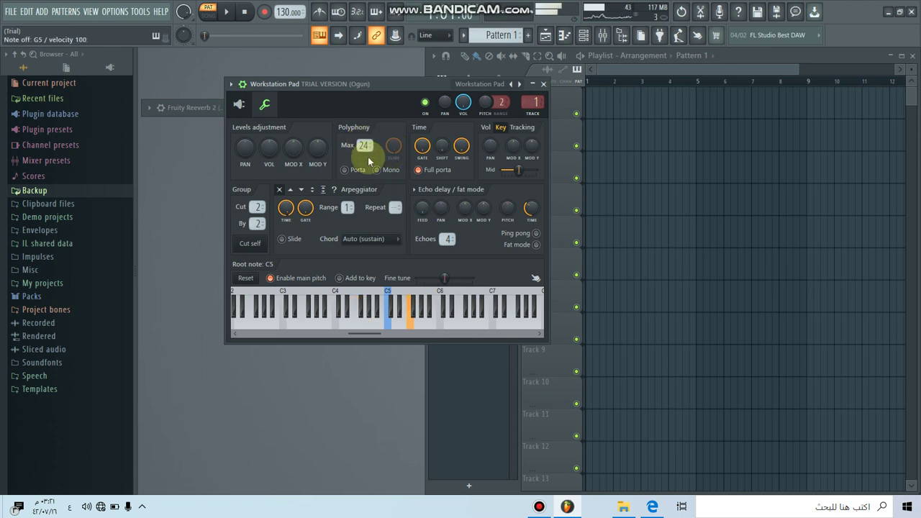
key(e)
key(x)
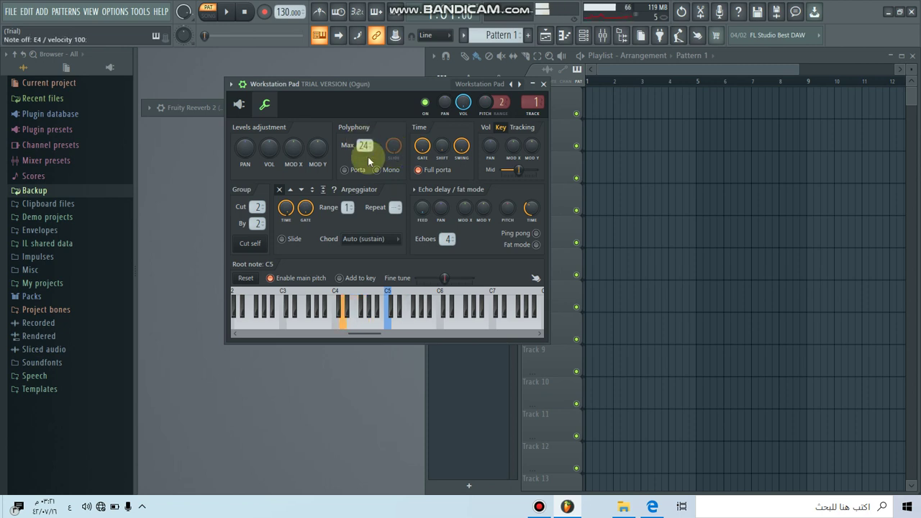
key(w)
key(q)
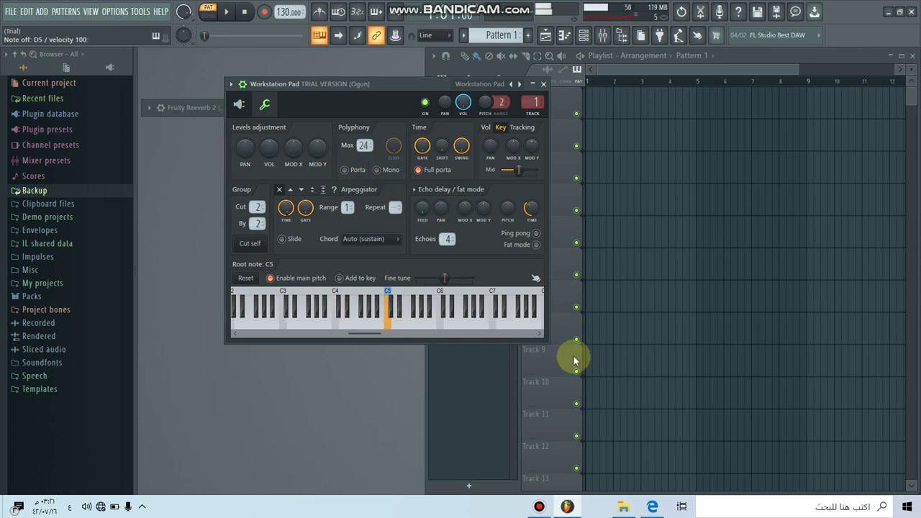
Step: Play several notes around the C5 and C6 octaves on the plugin's piano keyboard with Workstation Pad
click(461, 323)
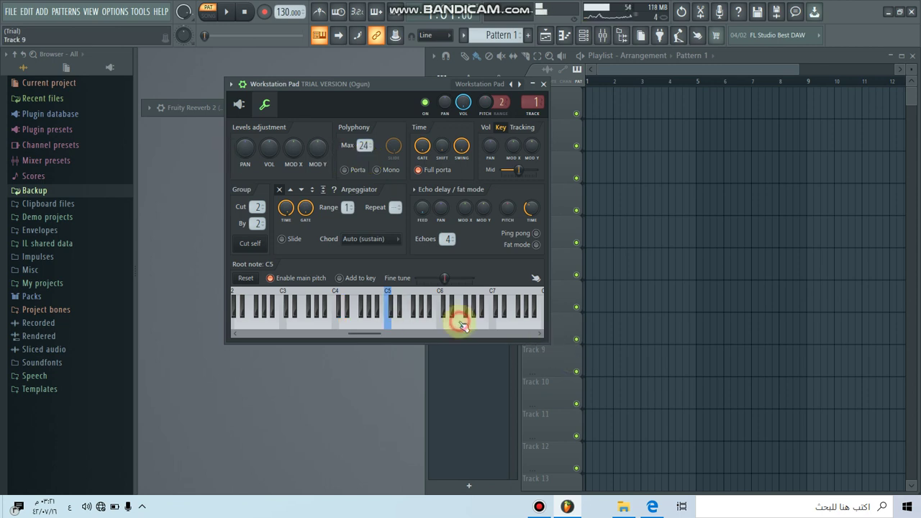
click(397, 313)
click(411, 316)
click(404, 315)
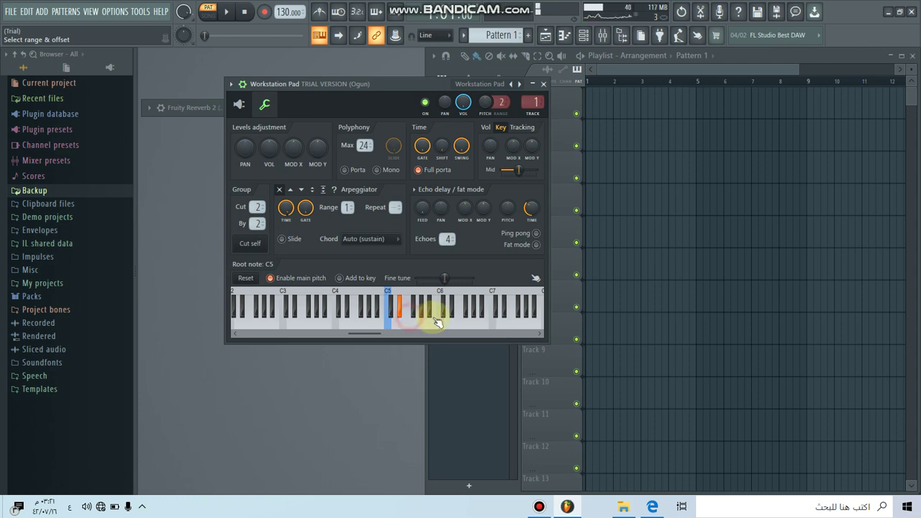
click(430, 316)
click(448, 323)
Step: Load the CyberCrime preset, replace it with Acoustic HiHat 1 and play test notes
click(485, 84)
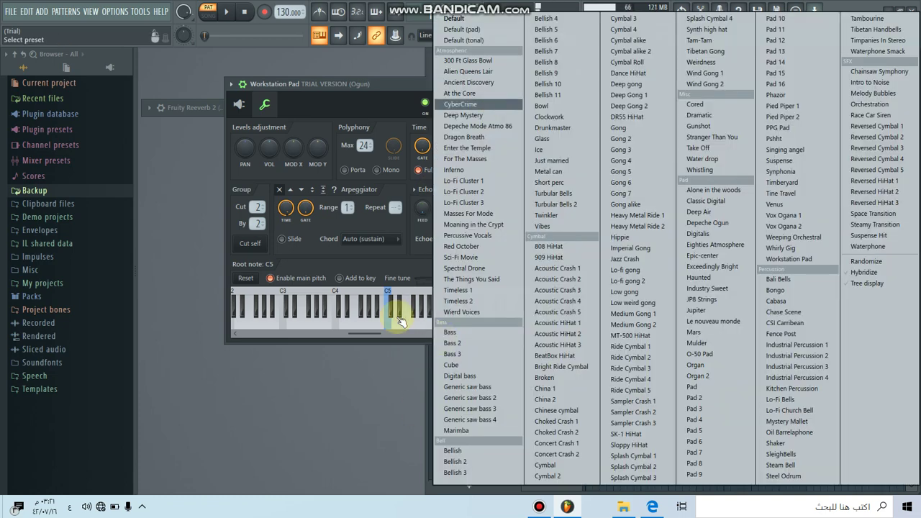
click(399, 321)
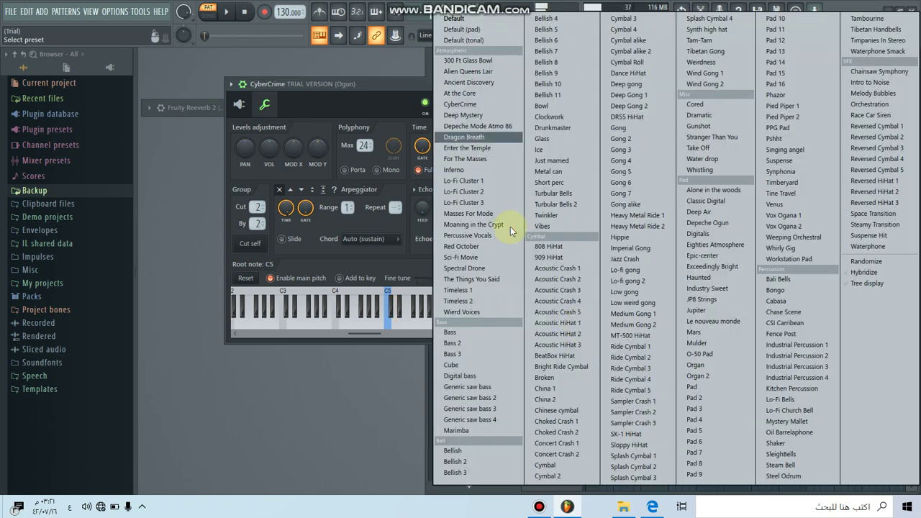
click(557, 323)
click(420, 327)
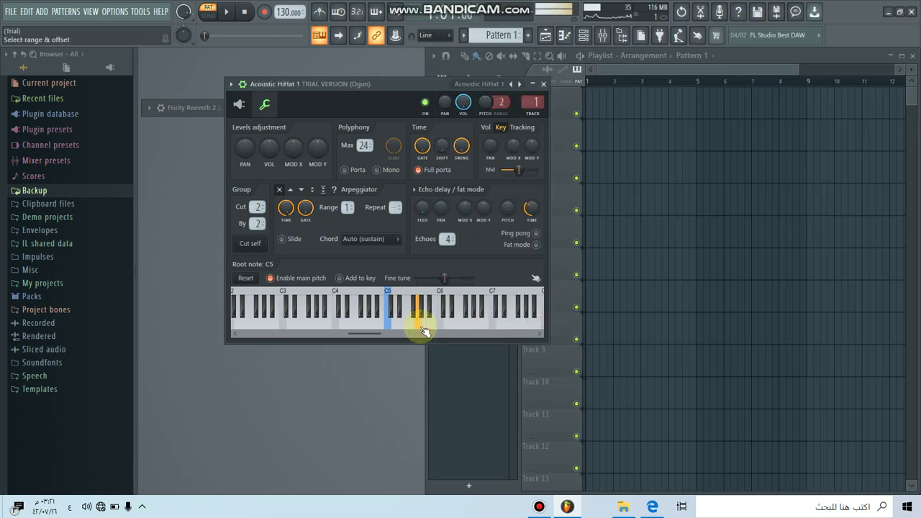
drag(432, 325, 477, 94)
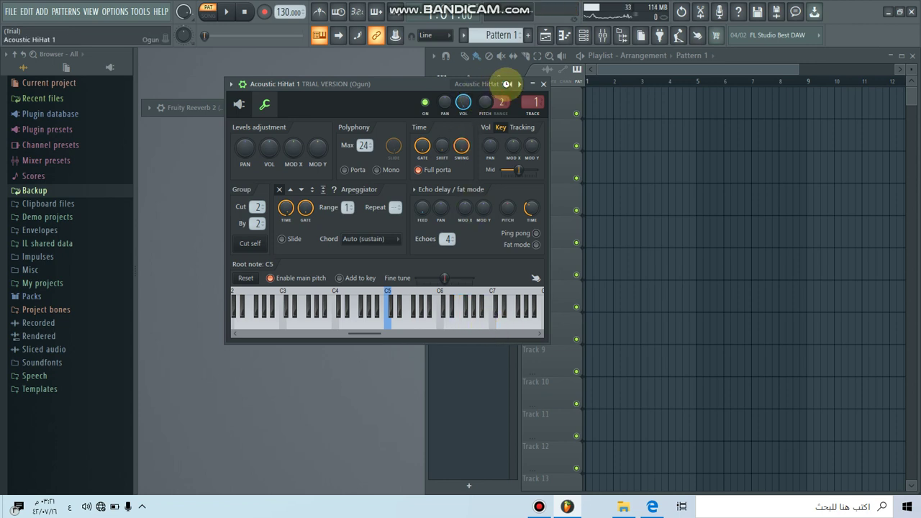
Step: Step back one preset at a time from Acoustic HiHat 1 to Acoustic Crash 2
click(507, 84)
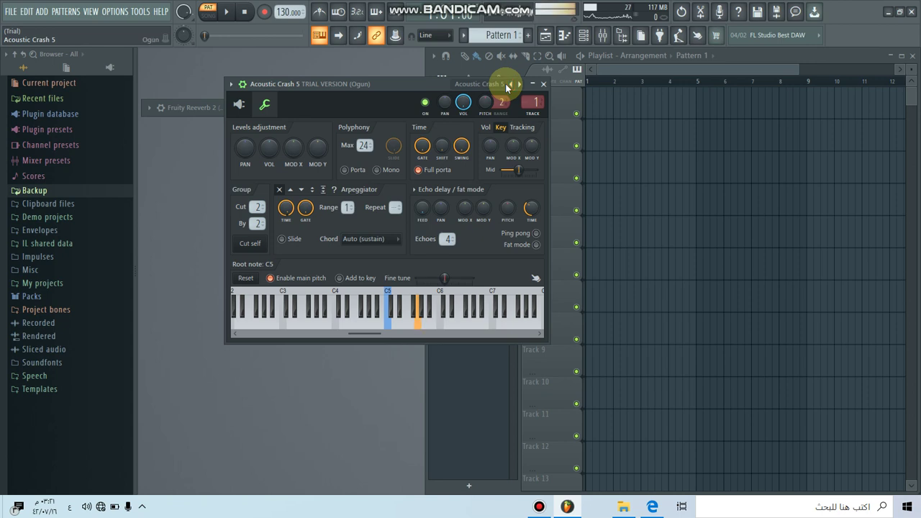
click(507, 84)
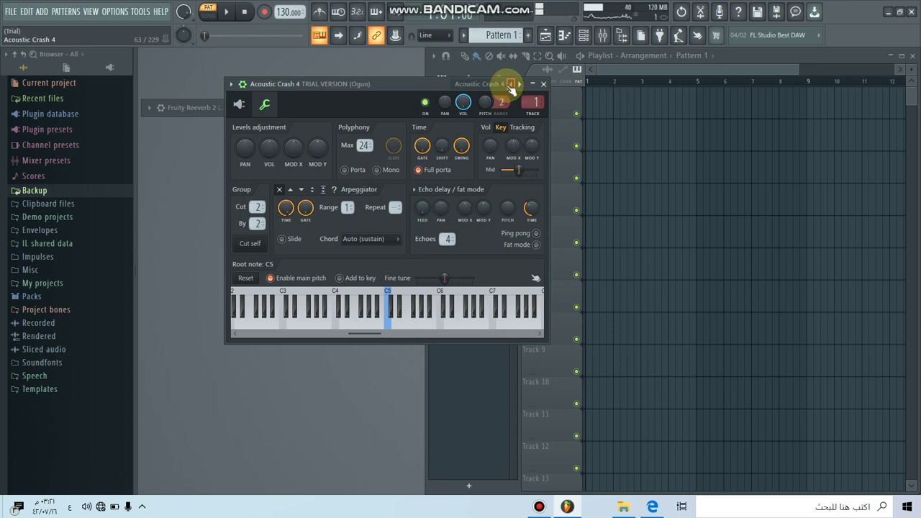
click(508, 84)
click(509, 84)
click(510, 84)
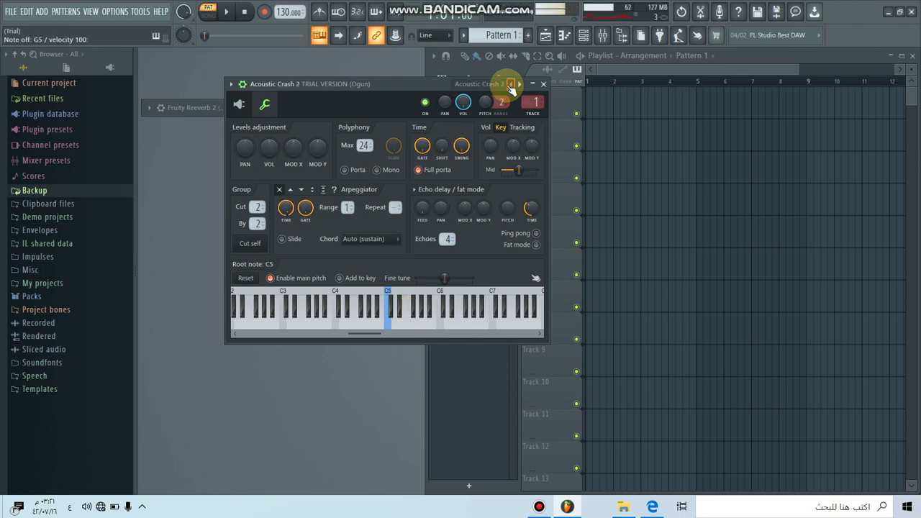
Step: Step back one preset at a time from Acoustic Crash 2 through 909 HiHat to the Vibes preset
click(510, 84)
click(510, 84)
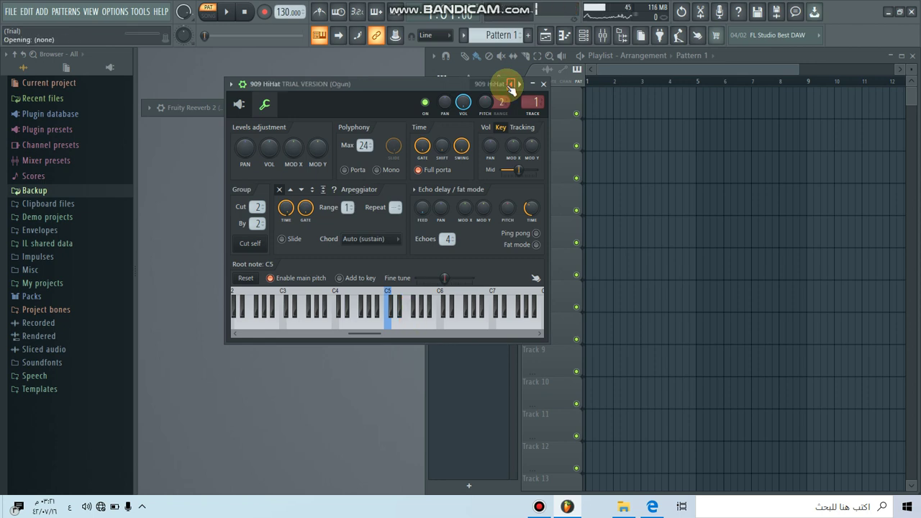
click(510, 84)
click(510, 84)
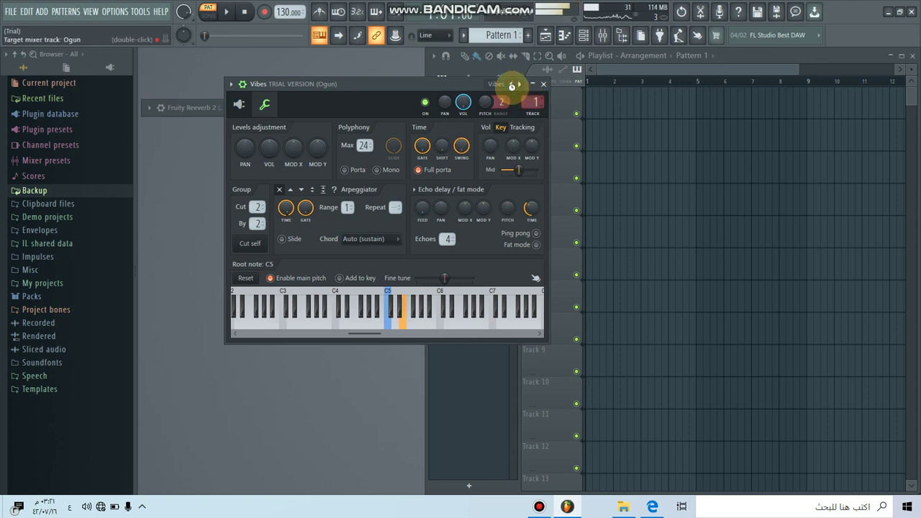
Step: Step back one preset at a time from Vibes through Twinkler, Turbular Bells and Metal can to Just married
click(510, 84)
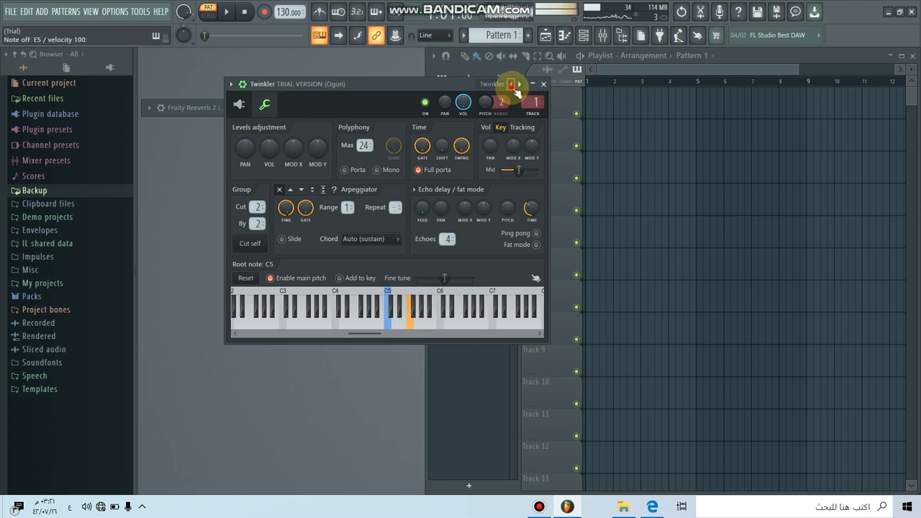
click(511, 85)
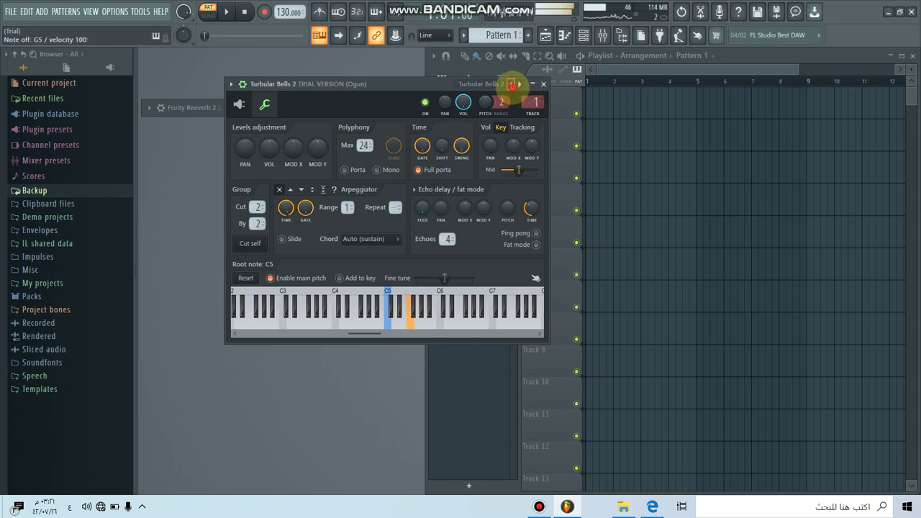
click(512, 84)
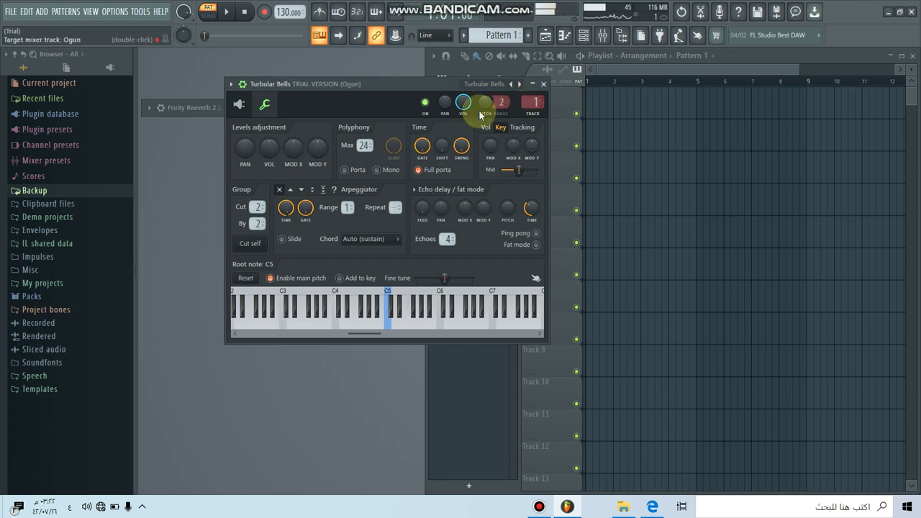
click(512, 85)
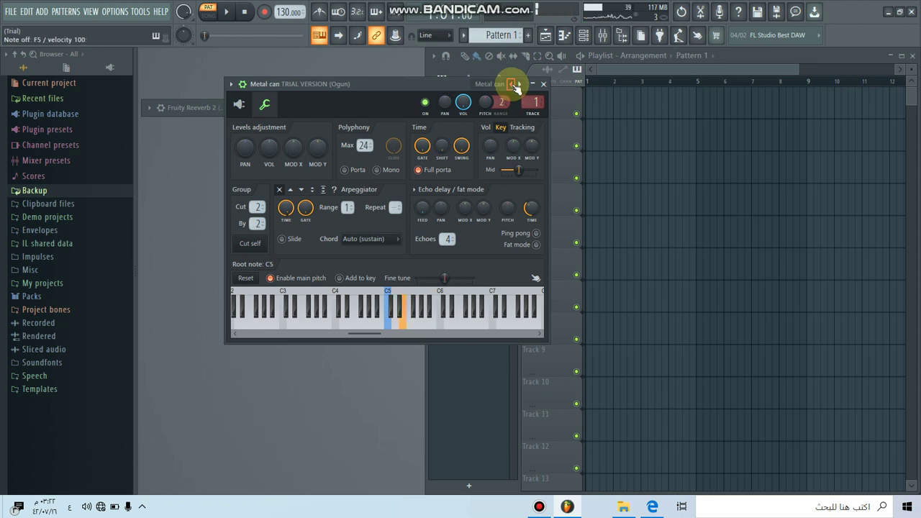
click(513, 84)
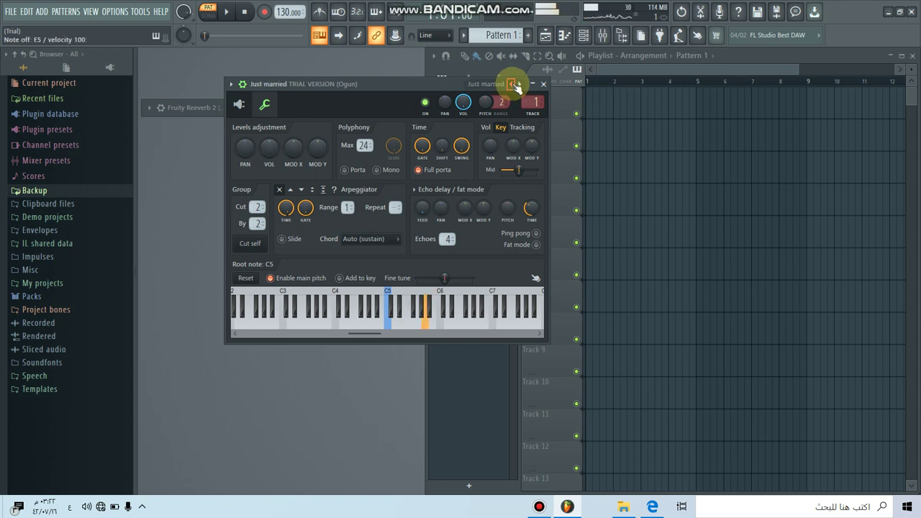
click(512, 84)
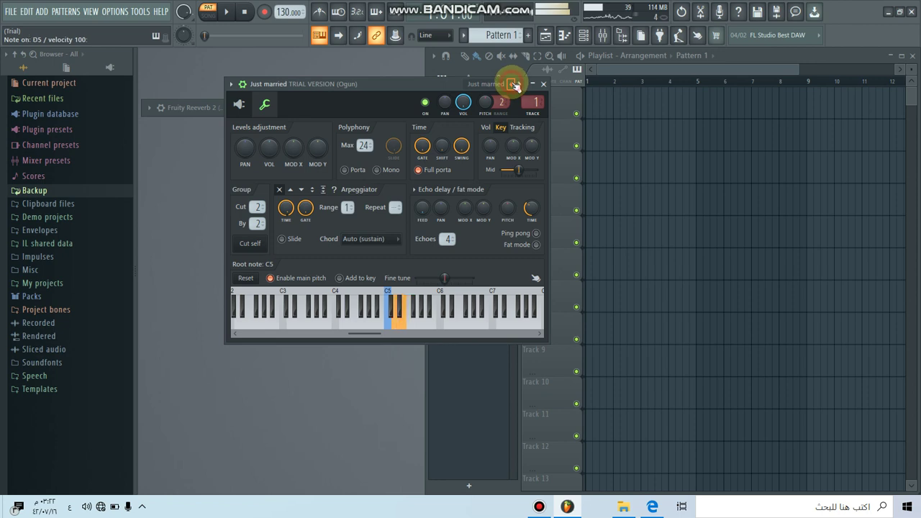
Step: Step back one preset at a time from Just married through Ice, Glass, Drunkmaster, Clockwork and Bowl to Bellish 11, playing test notes
key(c)
click(512, 85)
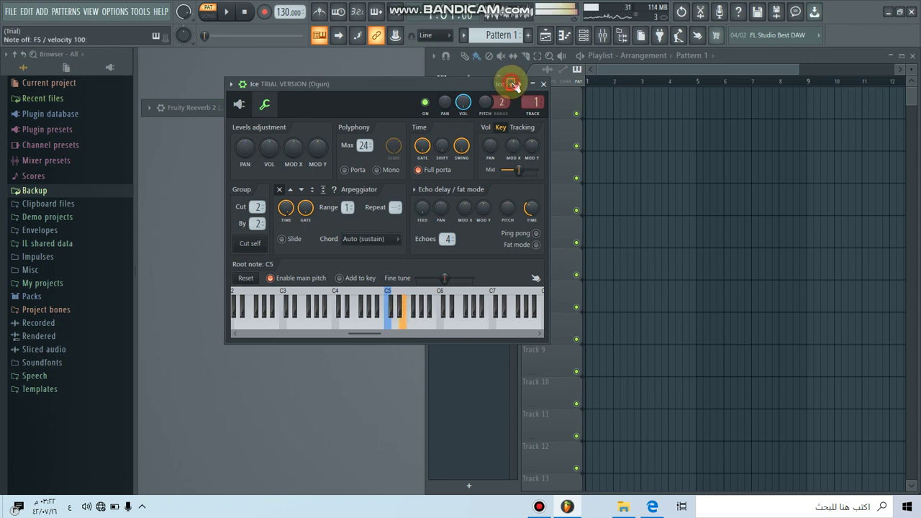
click(514, 84)
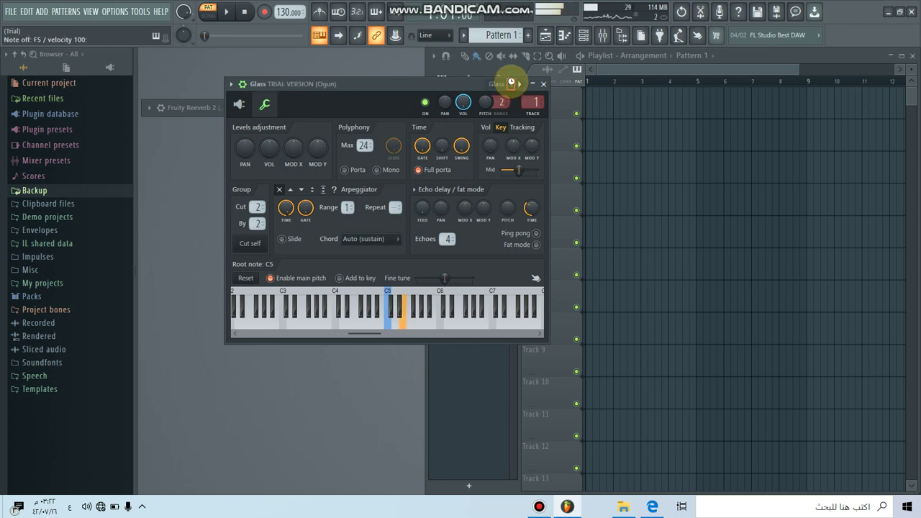
click(512, 83)
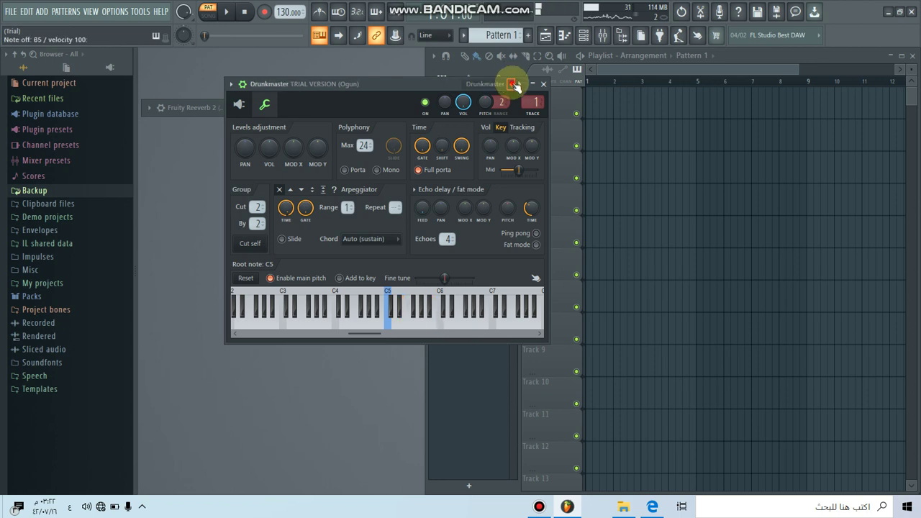
click(512, 84)
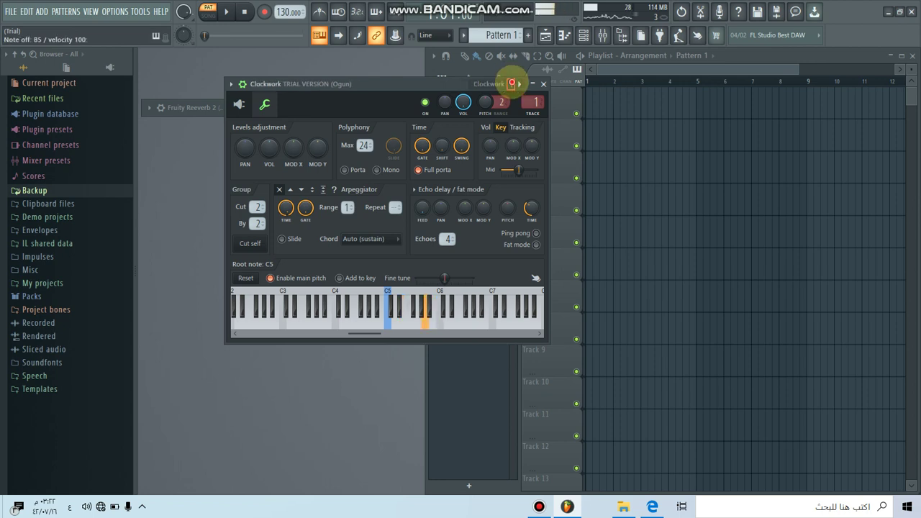
click(513, 84)
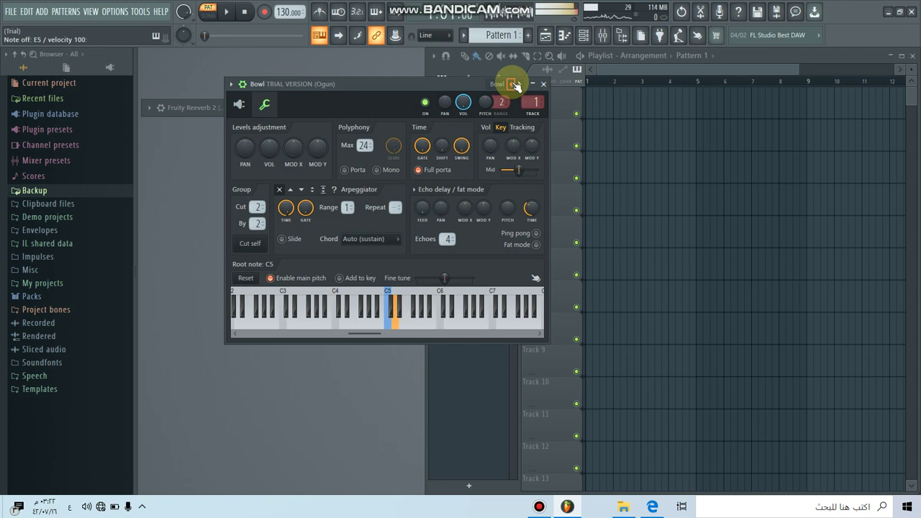
click(513, 84)
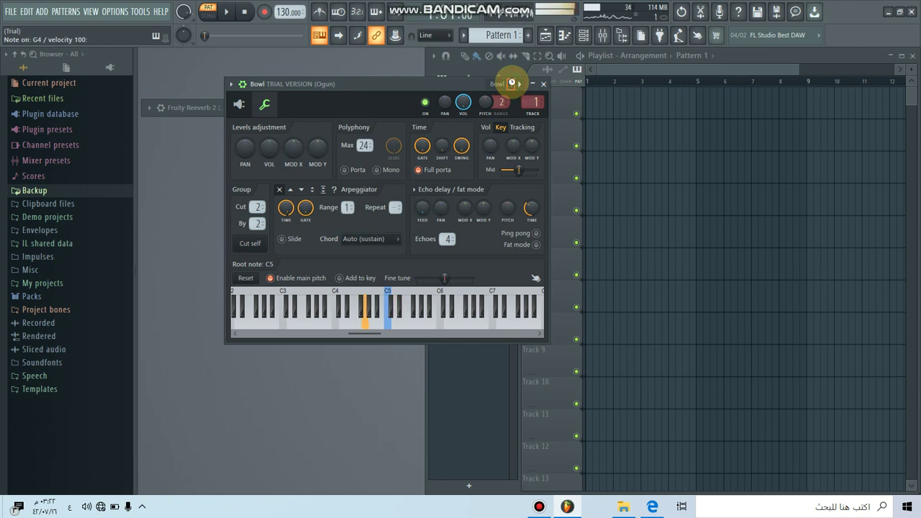
Step: Minimize FL Studio to the desktop and launch Adobe Audition 1.5
click(900, 13)
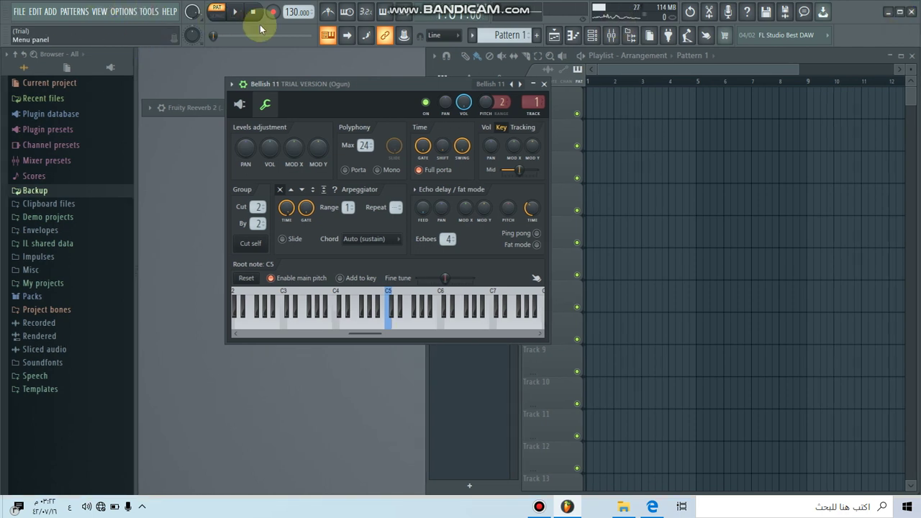
click(889, 11)
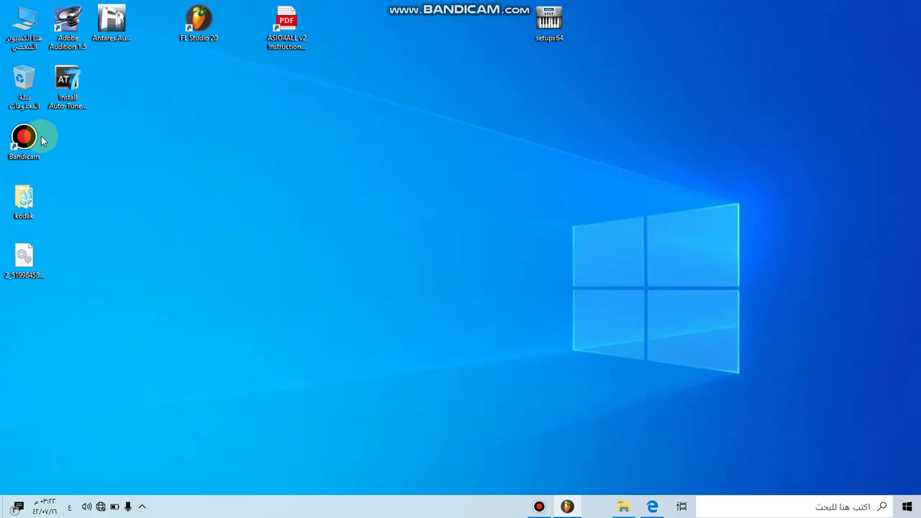
click(70, 21)
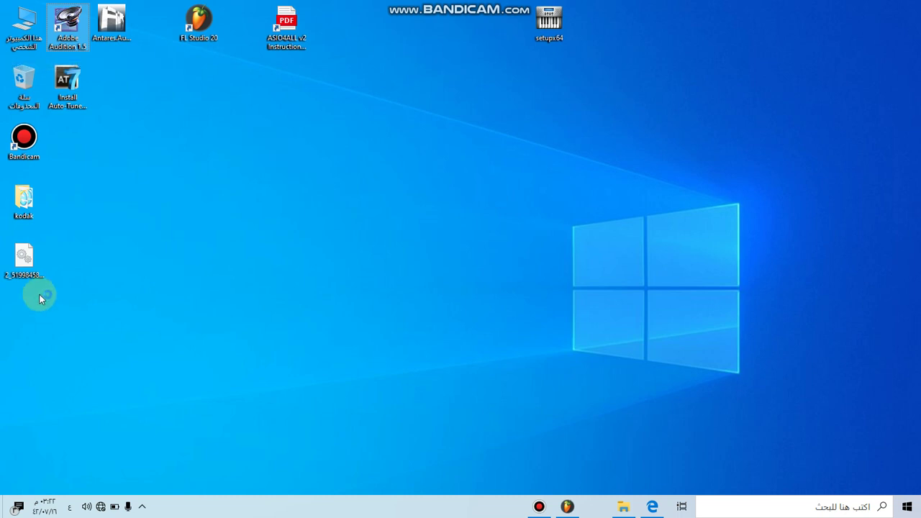
Step: Copy the file 2_5199845853623224062.dll from the desktop and paste it into the root of the C: drive
click(24, 259)
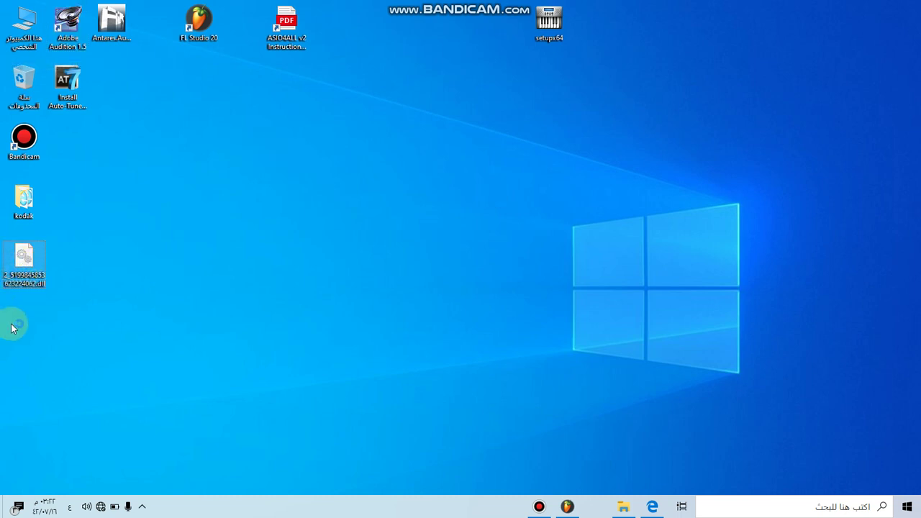
key(shift+F10)
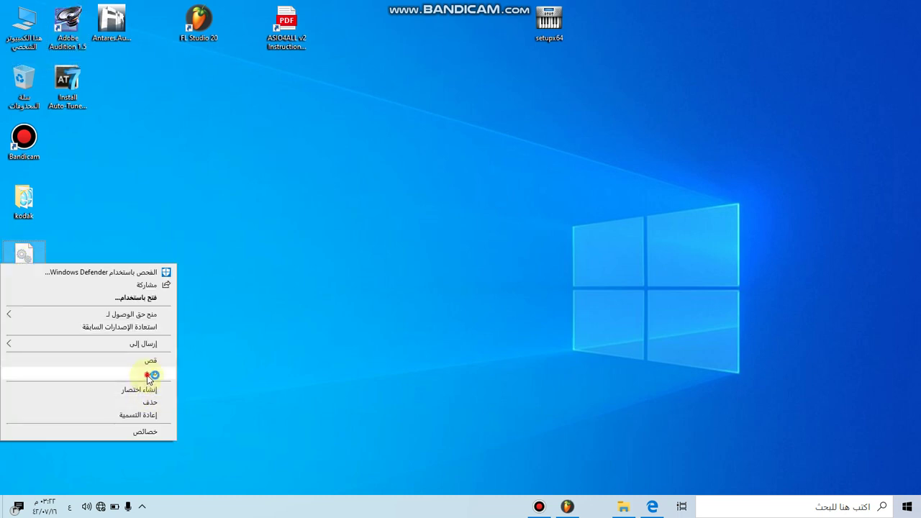
click(151, 373)
double_click(28, 37)
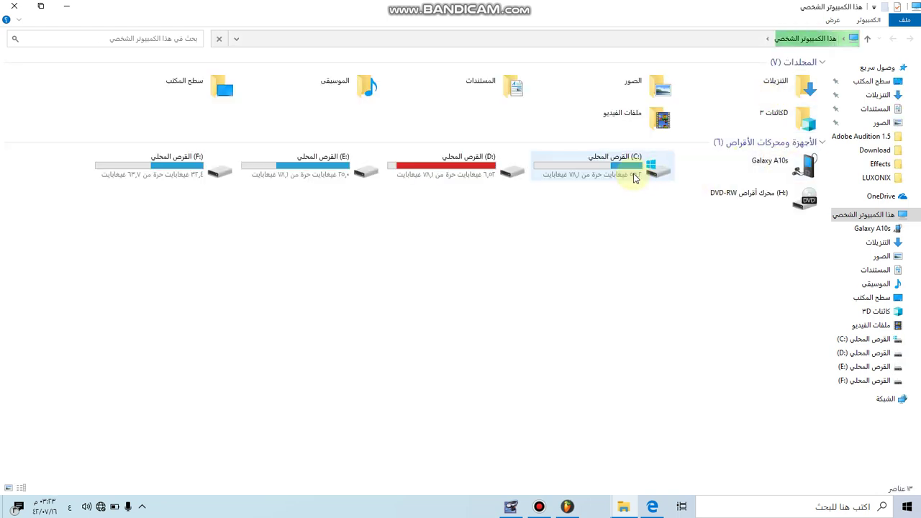
click(636, 177)
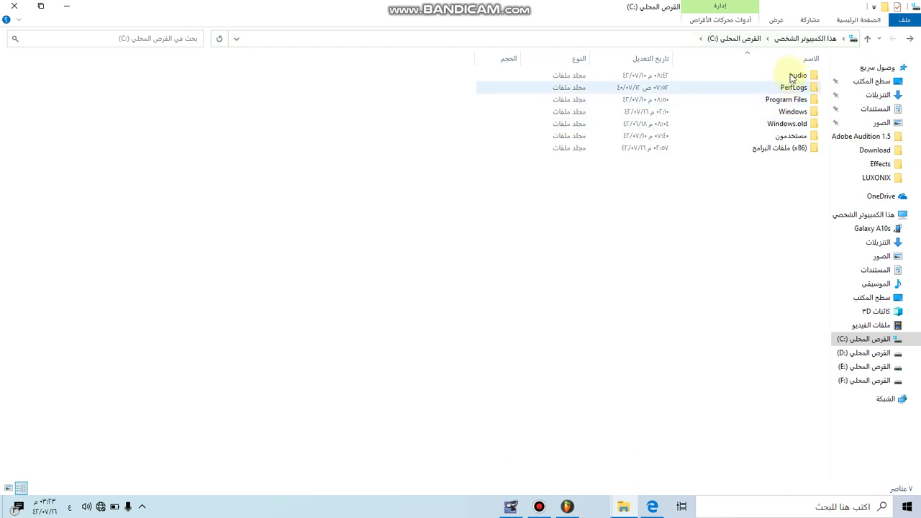
click(795, 73)
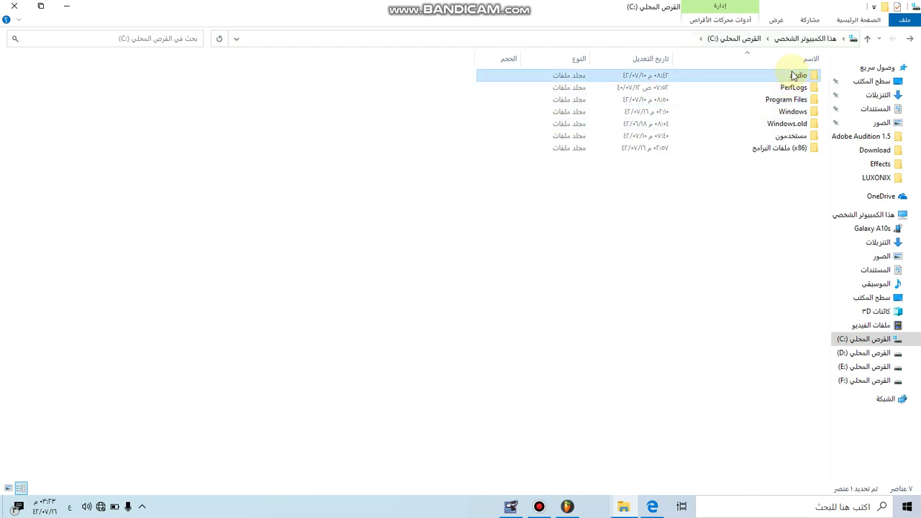
right_click(734, 205)
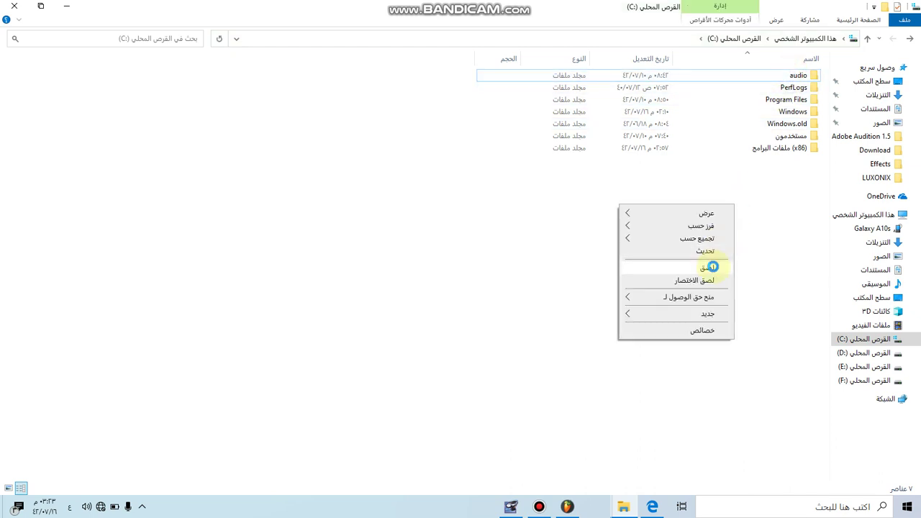
click(712, 267)
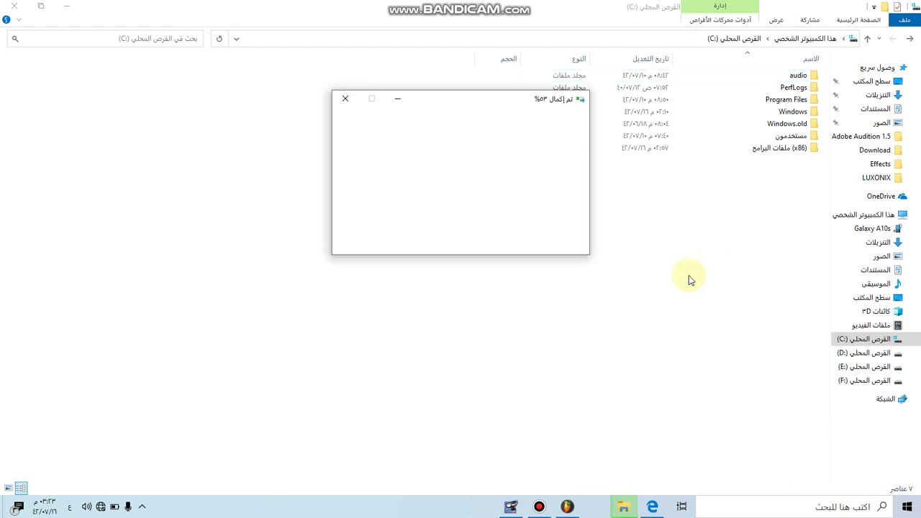
Step: Switch to Adobe Audition and dismiss its startup session recovery dialog
click(509, 508)
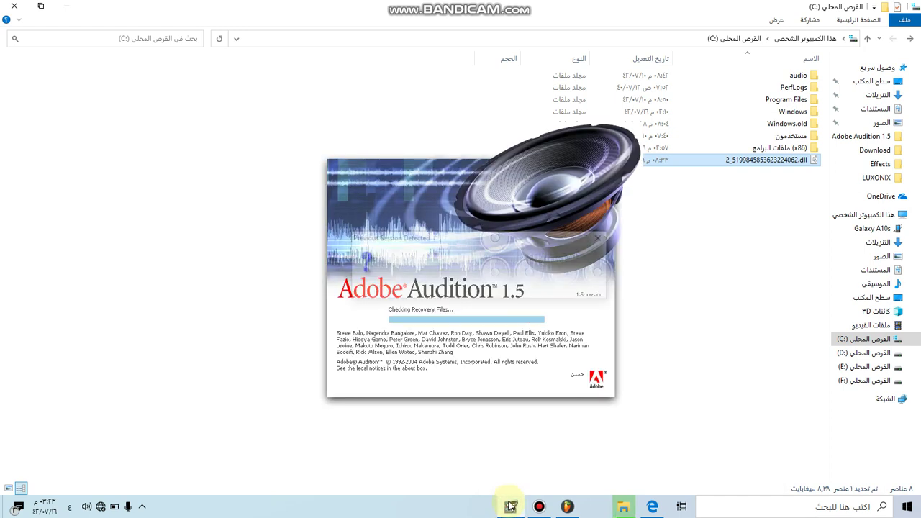
click(481, 288)
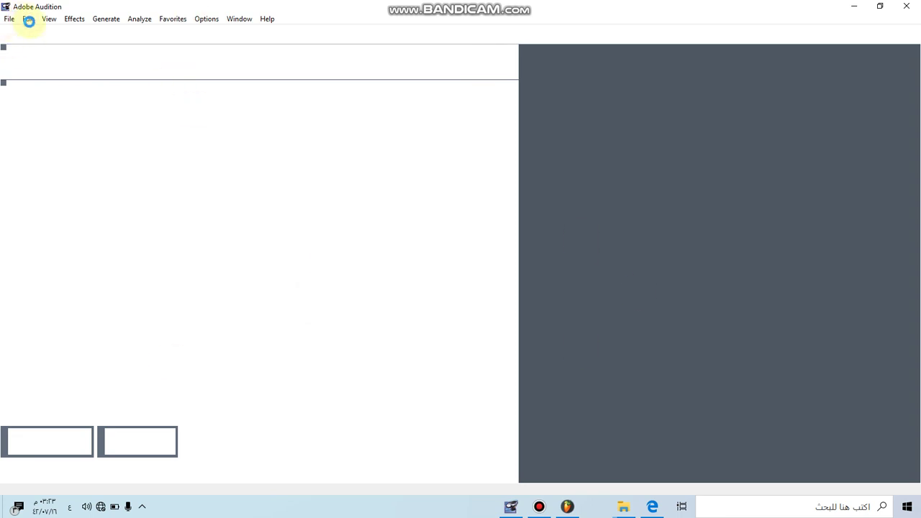
click(541, 507)
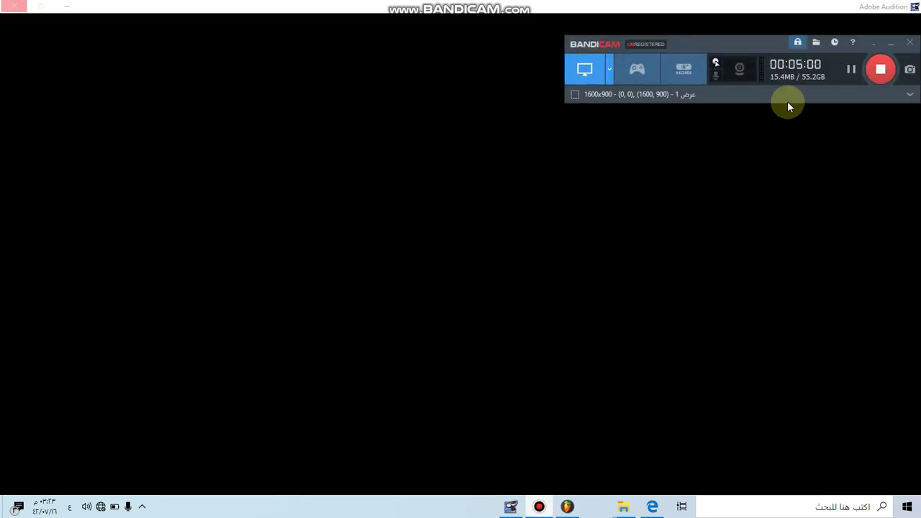